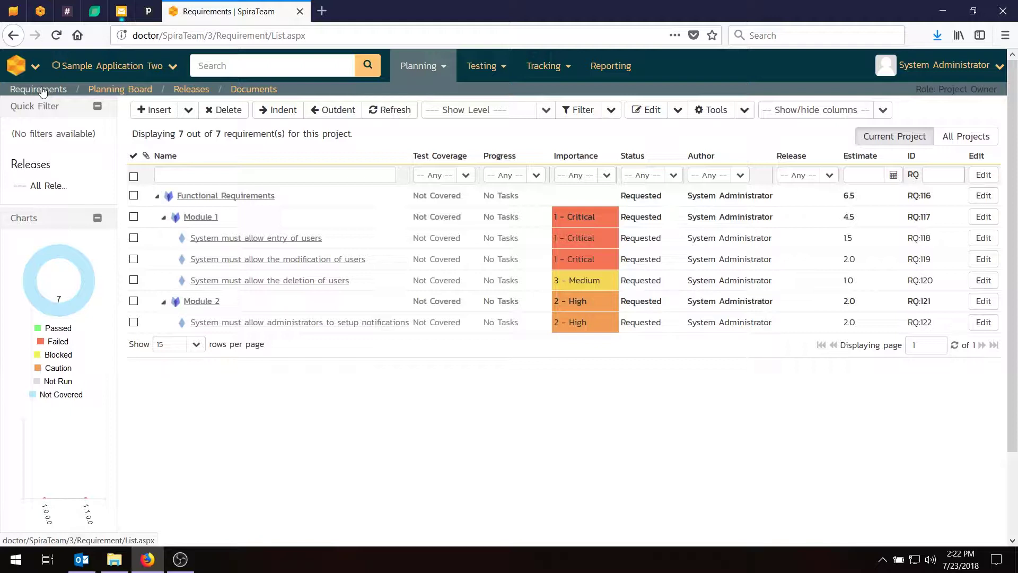
- Open requirement RQ:118 'System must allow entry of users' and view its Overview, then its empty Tasks tab
click(269, 239)
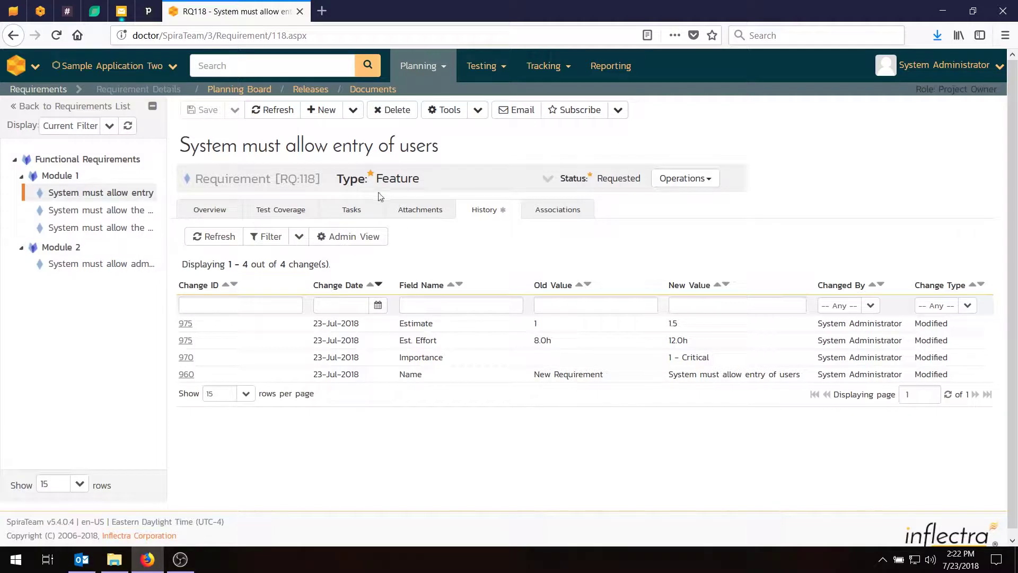
click(211, 212)
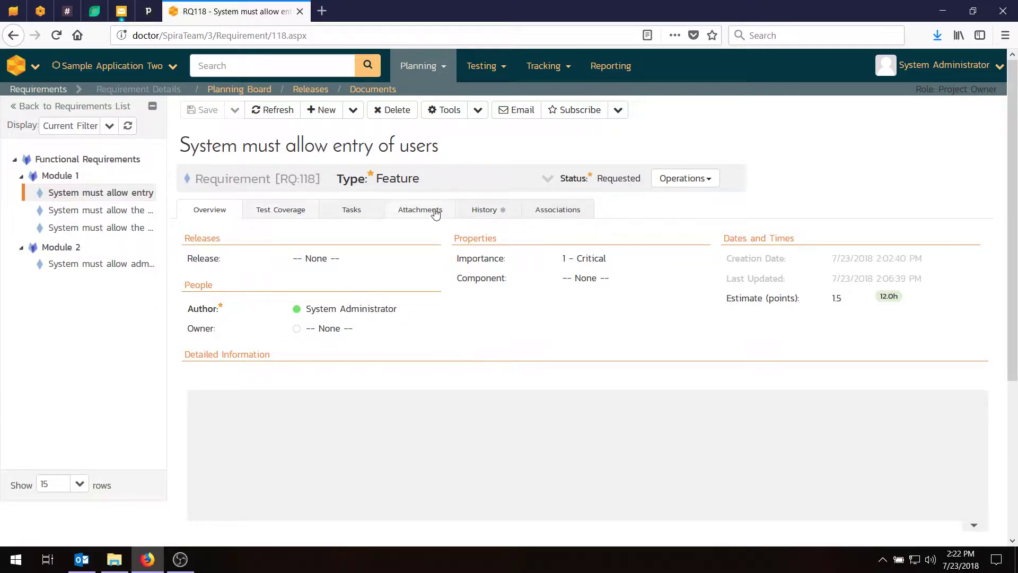
click(364, 217)
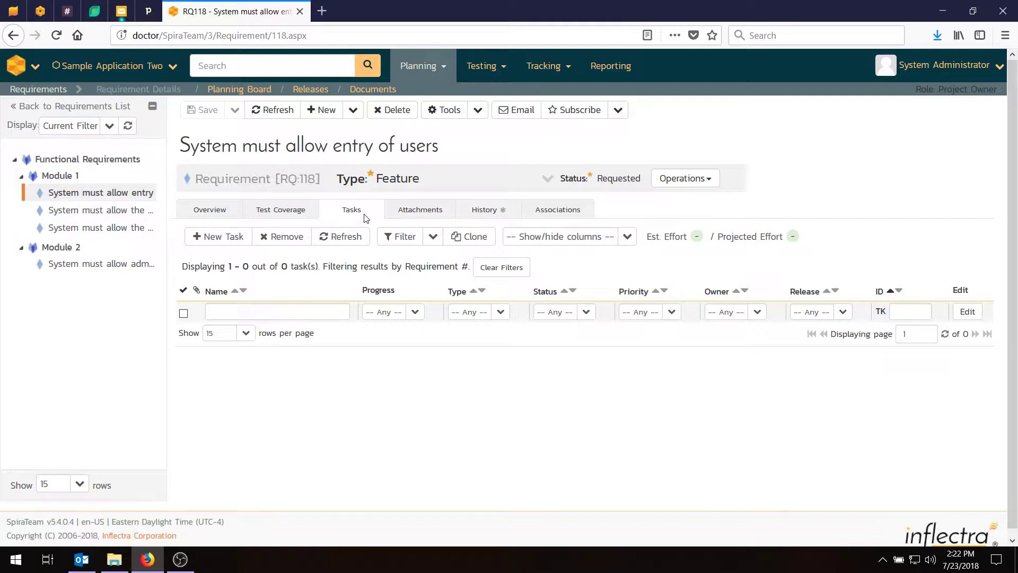
- Show the Est. Effort column and hide the Type column in RQ:118's task grid
click(624, 238)
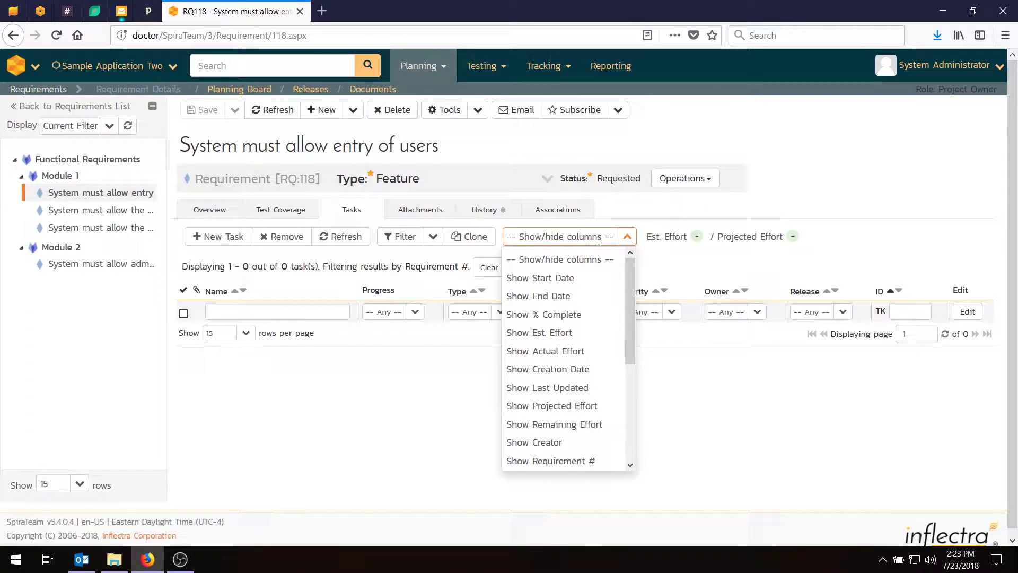
click(528, 334)
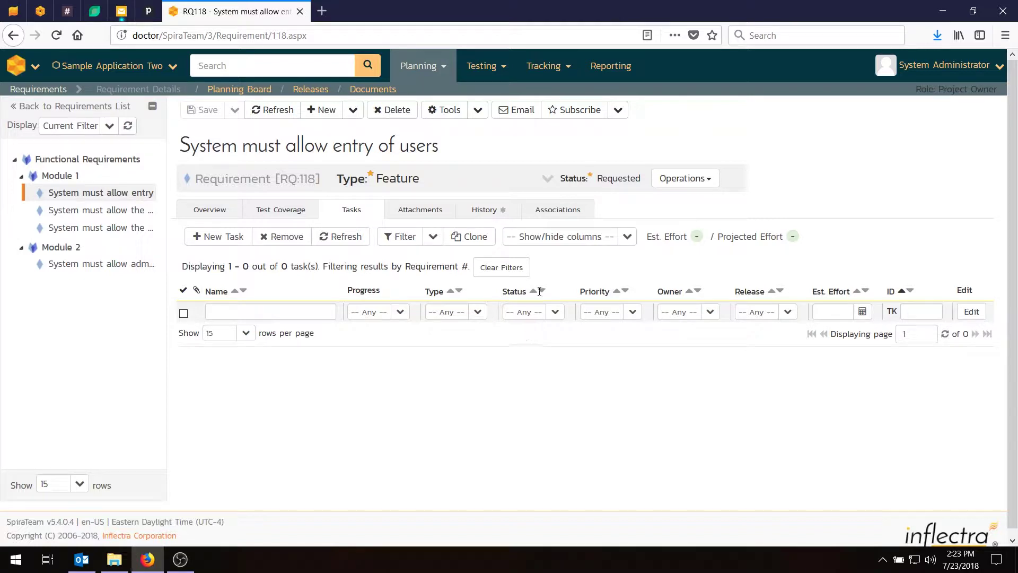
click(627, 237)
scroll(558, 367, down, 3)
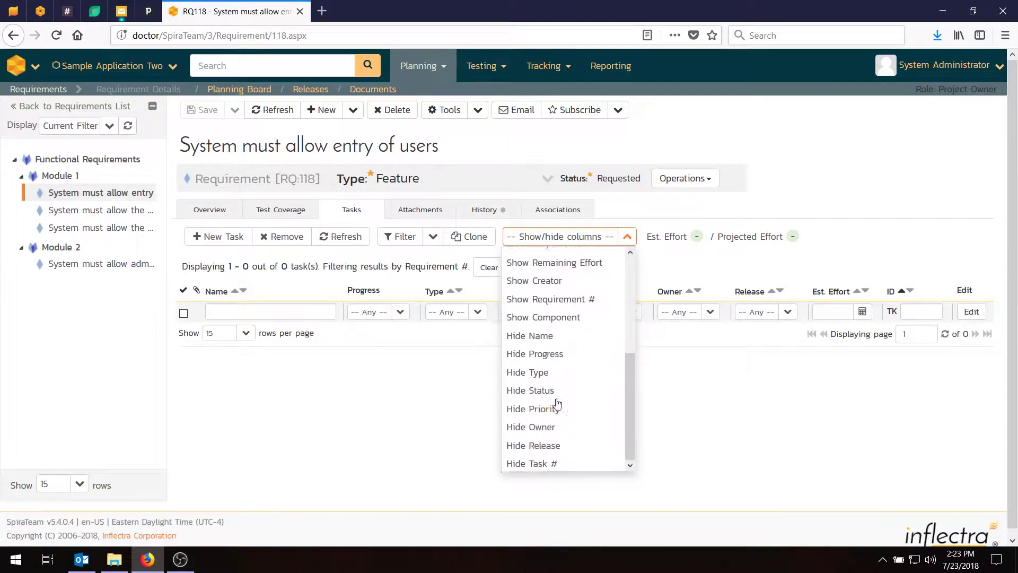
click(528, 370)
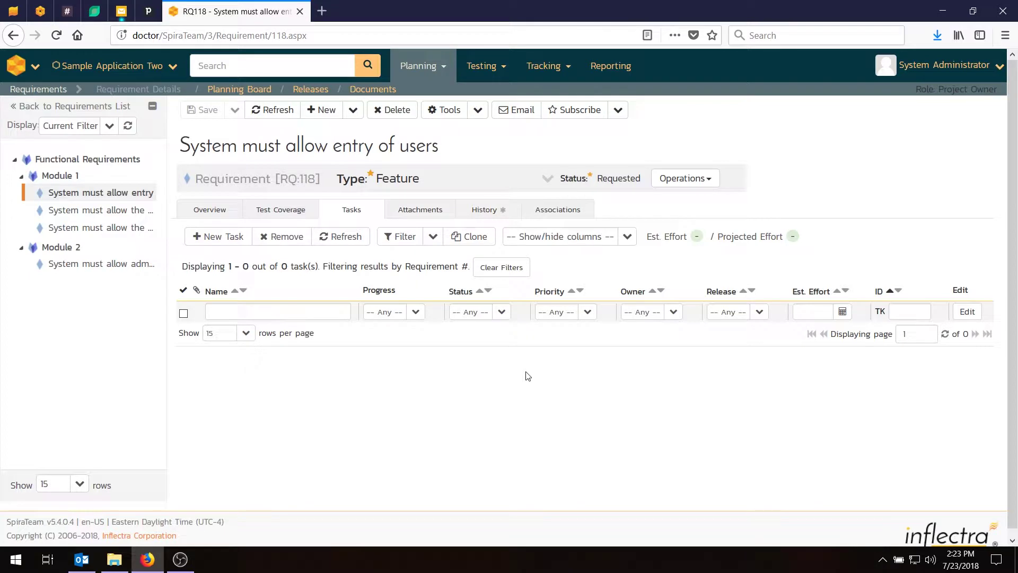
- Create task 'Create user data tables' with a 10-hour estimate using Save and New
click(213, 241)
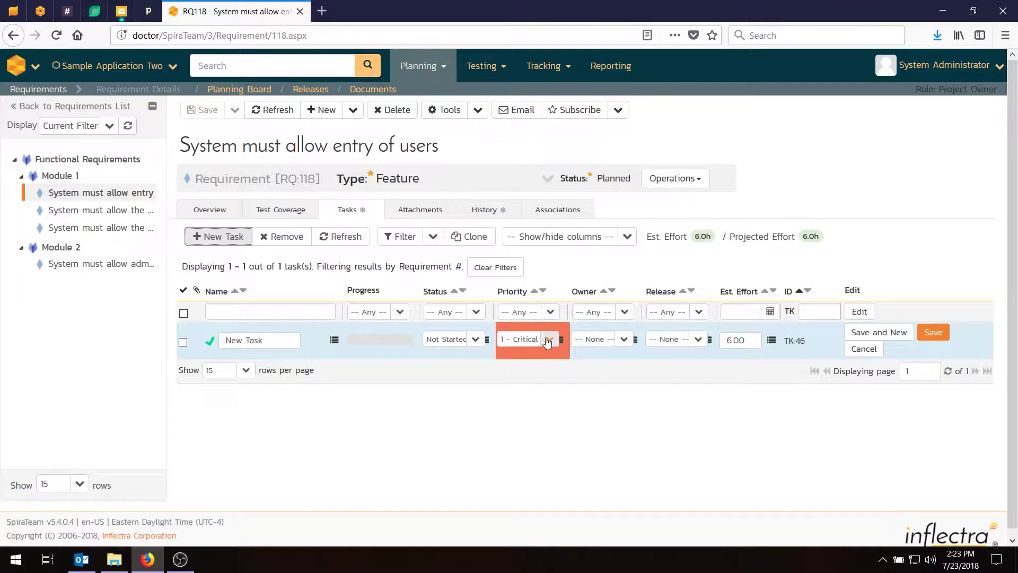
click(281, 334)
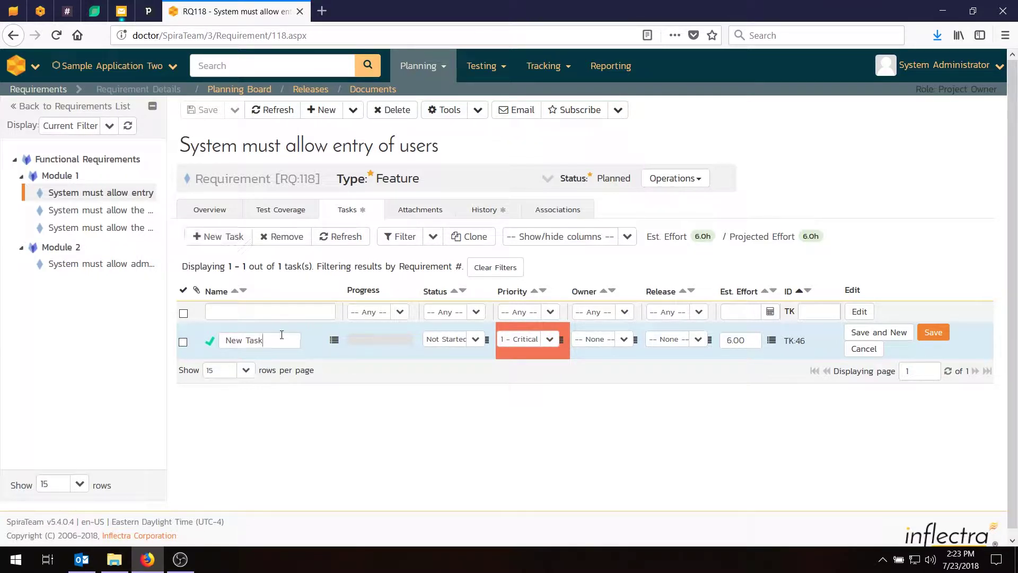
drag(282, 334, 201, 335)
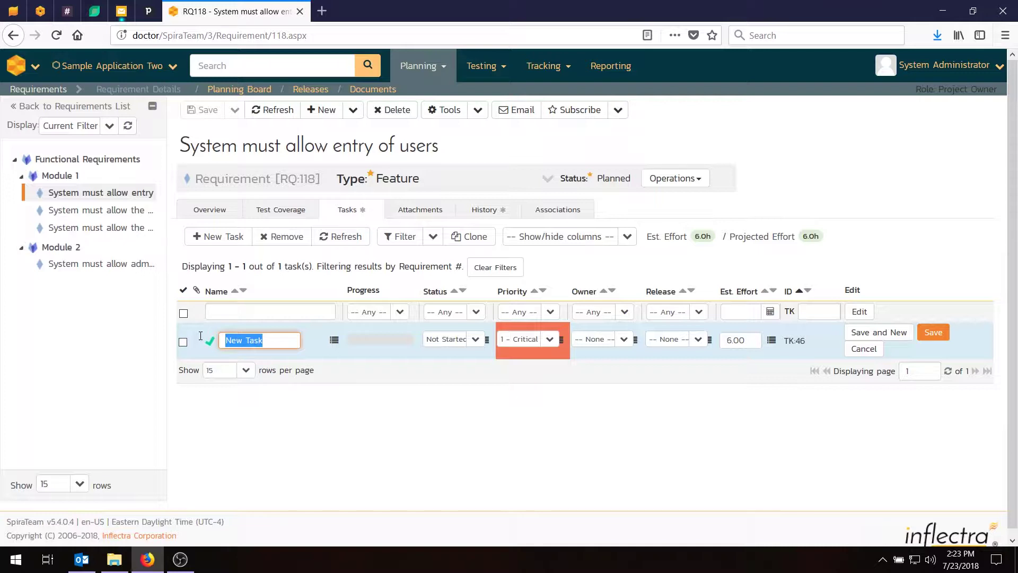
text(Crea)
text(te user data t)
text(ables)
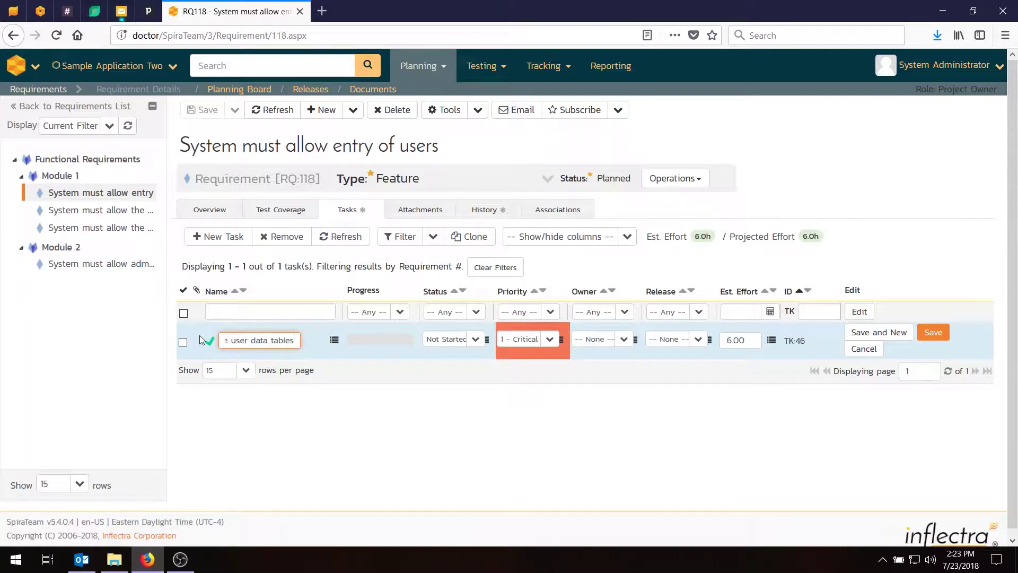
key(Tab)
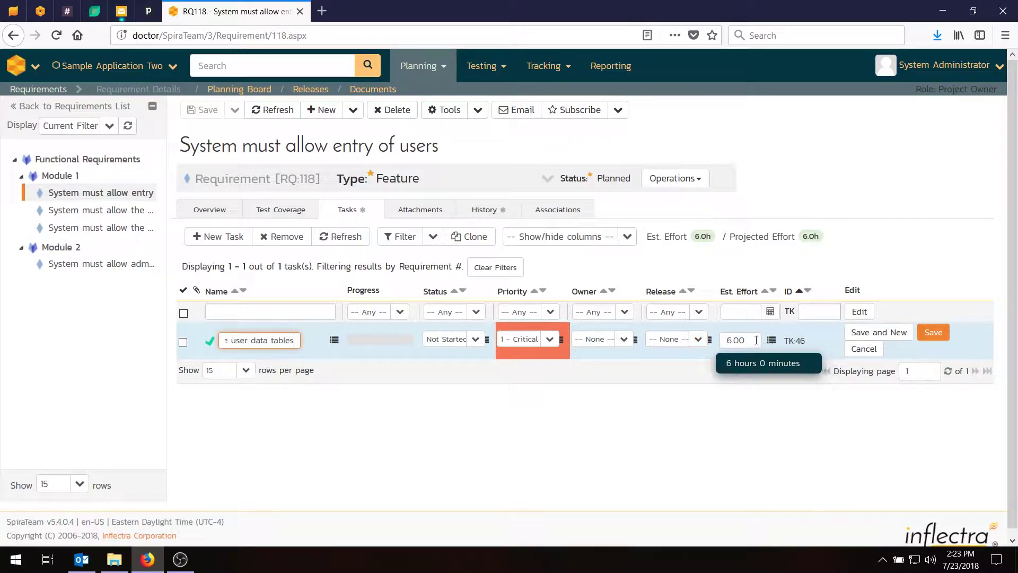
text(10)
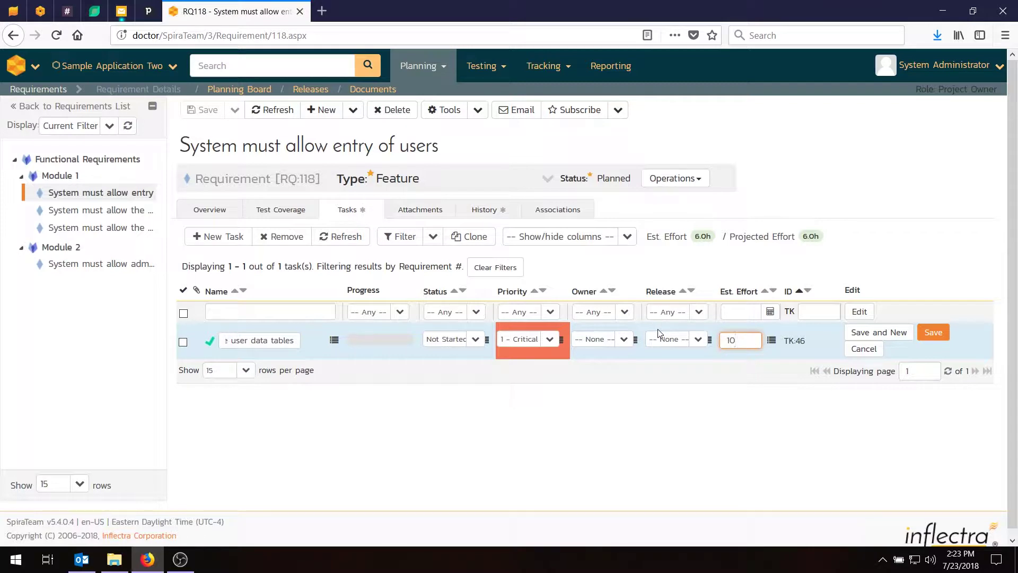
click(880, 333)
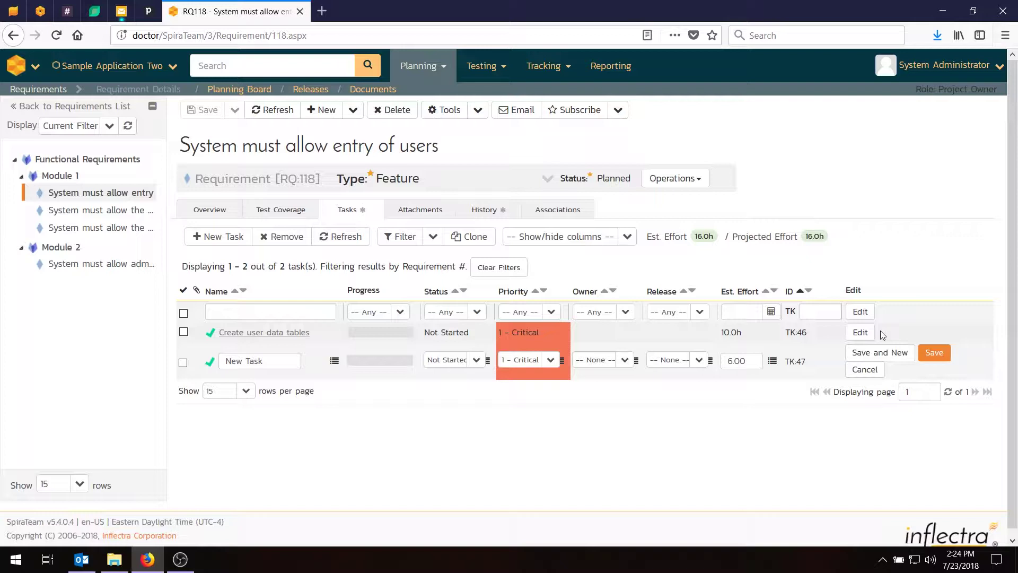
- Name the new task 'Develop user business objects' with 10 hours and save it
triple_click(274, 356)
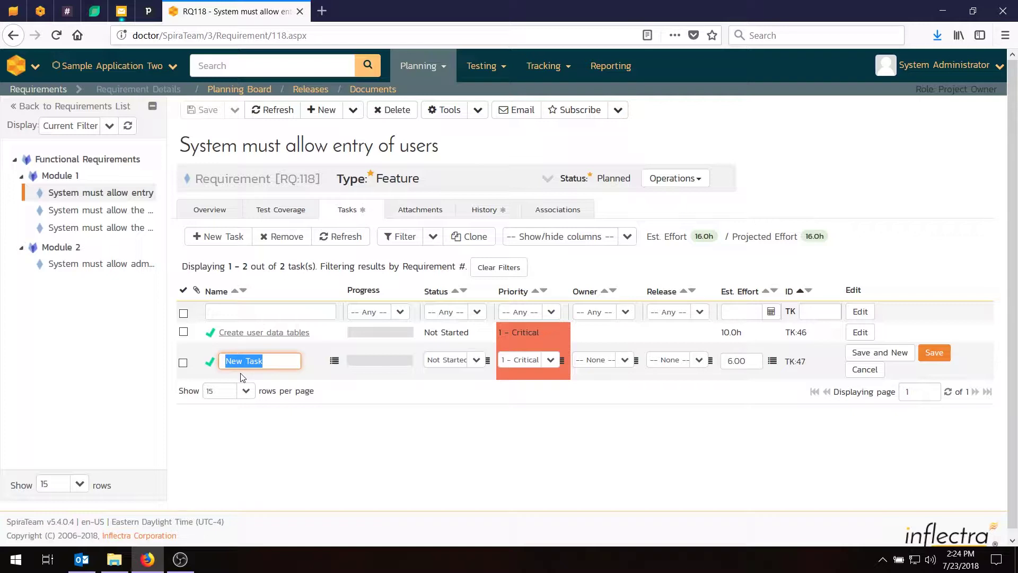
text(Develop u)
text(ser busine)
text(ss objects)
click(745, 360)
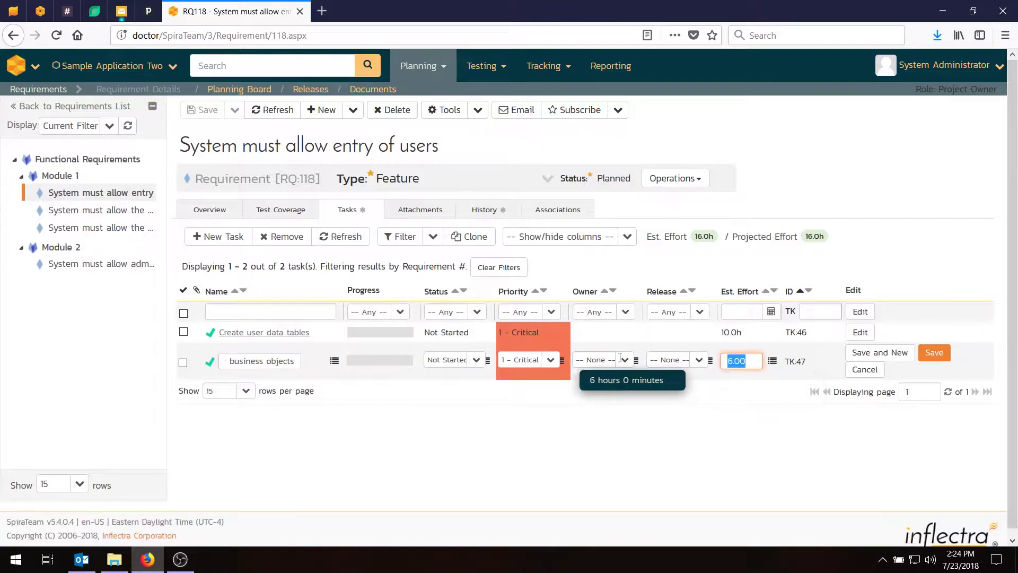
text(10)
click(889, 353)
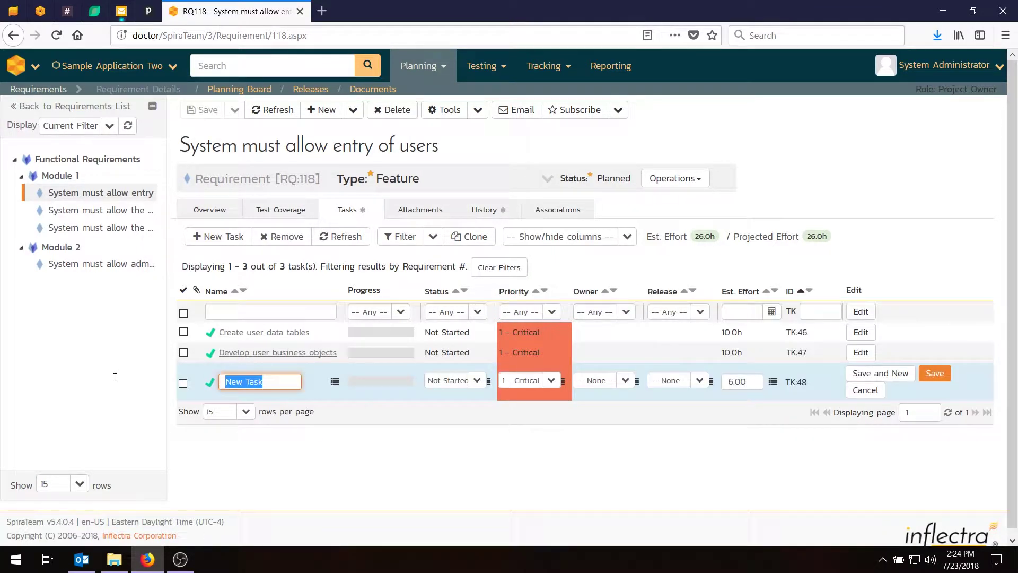
- Add task 'Build the user creation screens' with a 20-hour estimate and save it
text(Build the)
text( user creation)
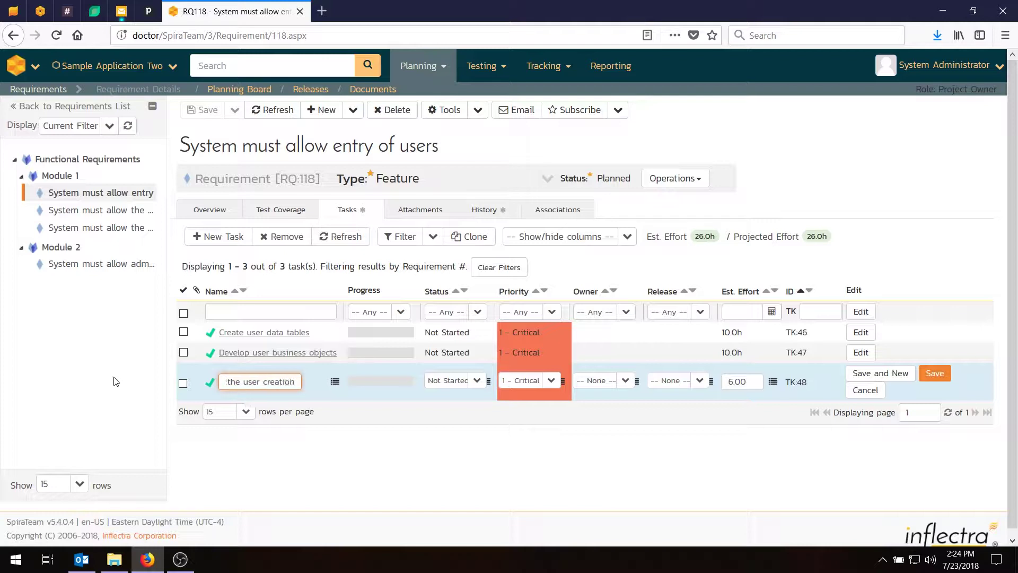
text( screens)
double_click(737, 381)
text(20)
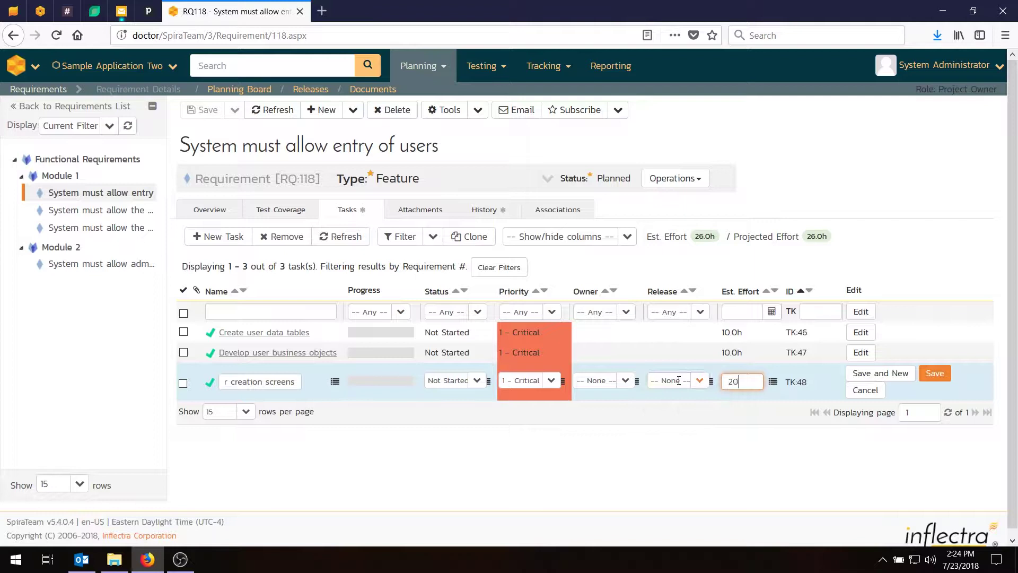
click(935, 373)
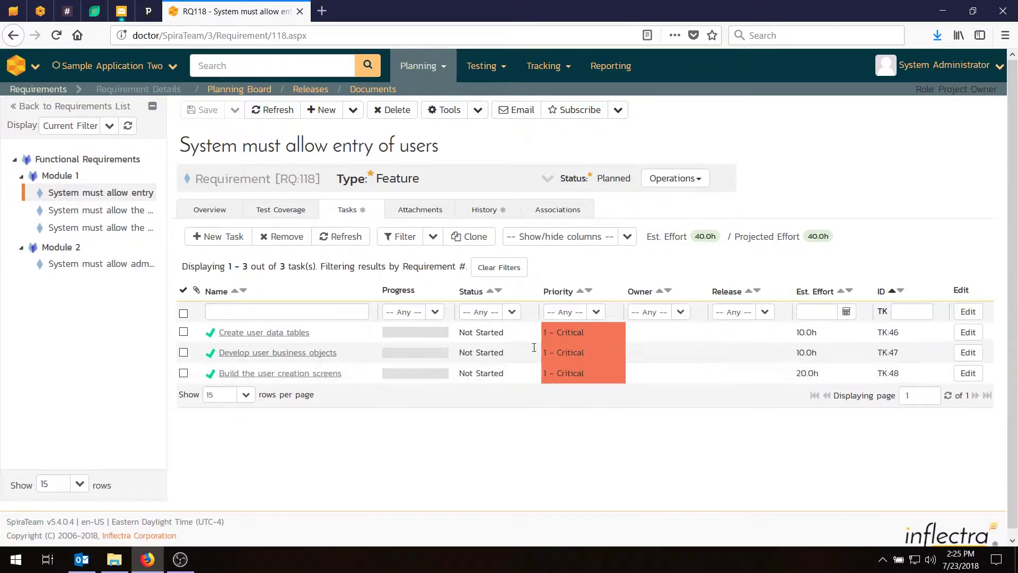
- In RQ:119, add task 'Extensd the user business onject to handle updates' at 5 hours
click(110, 212)
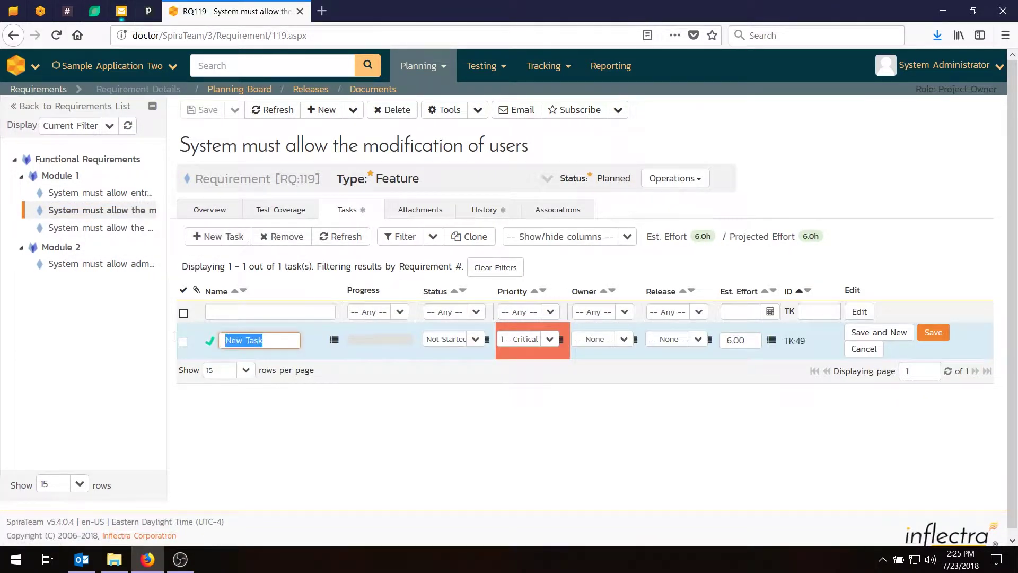
text(Ex)
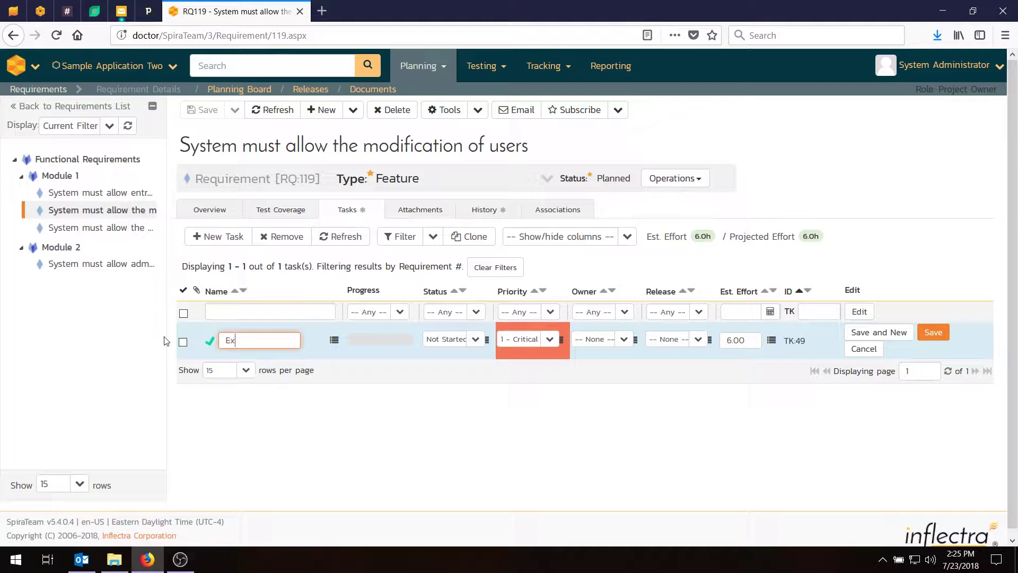
text(tensd th)
text(e user busine)
text(ss )
text(onjec)
text(t to handle updat)
text(es)
key(Tab)
key(Tab)
key(Tab)
key(Tab)
key(Tab)
text(5)
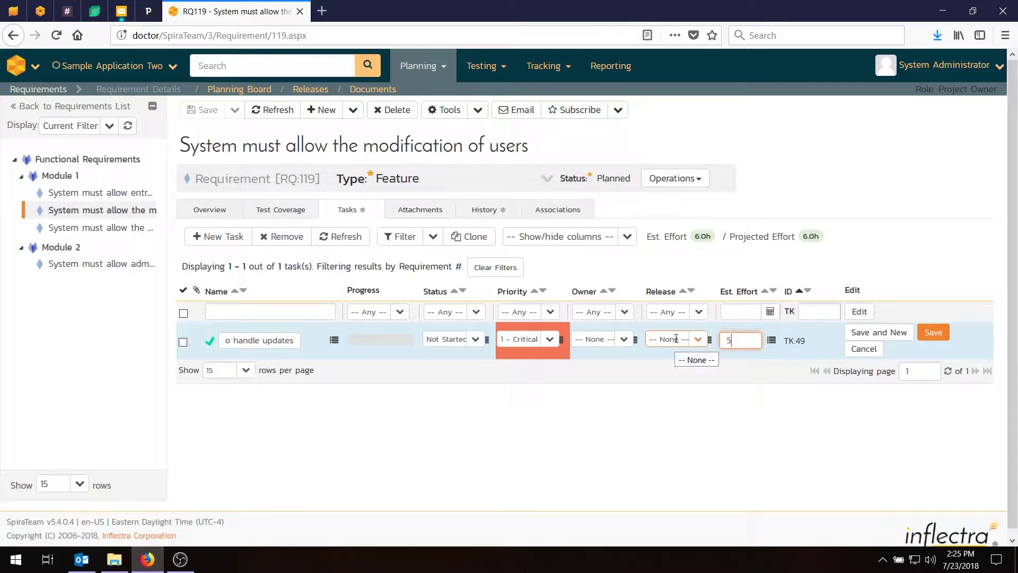
click(881, 333)
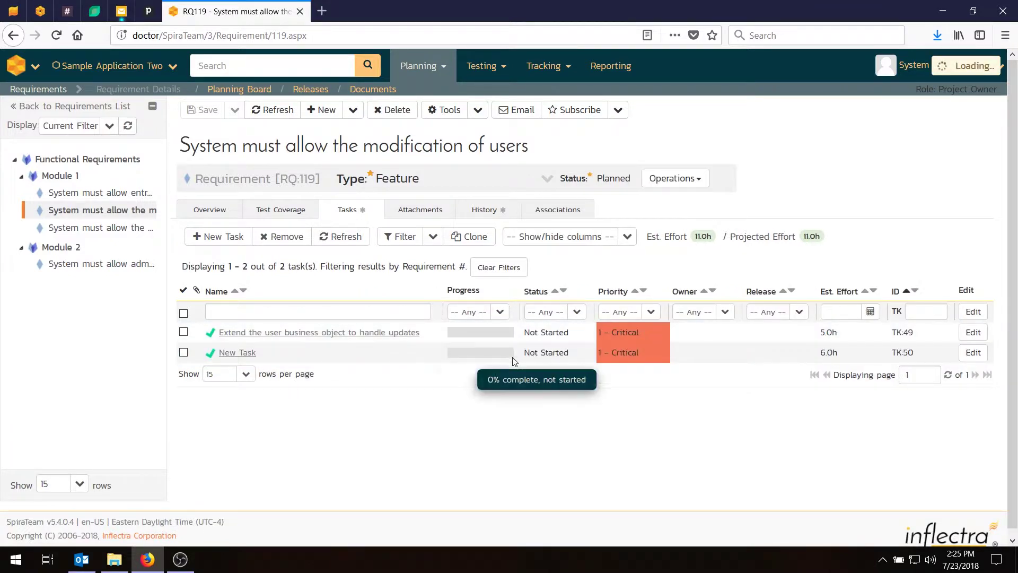
- Add task 'Adding of the user list page' with a 15-hour estimate
text(Addi)
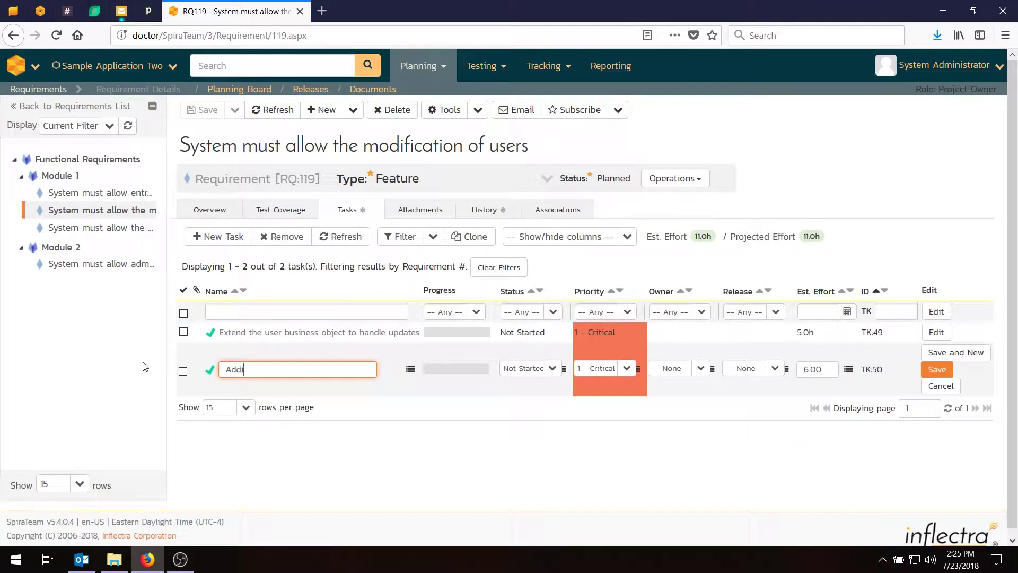
text(ng of the user list page)
double_click(811, 368)
text(15)
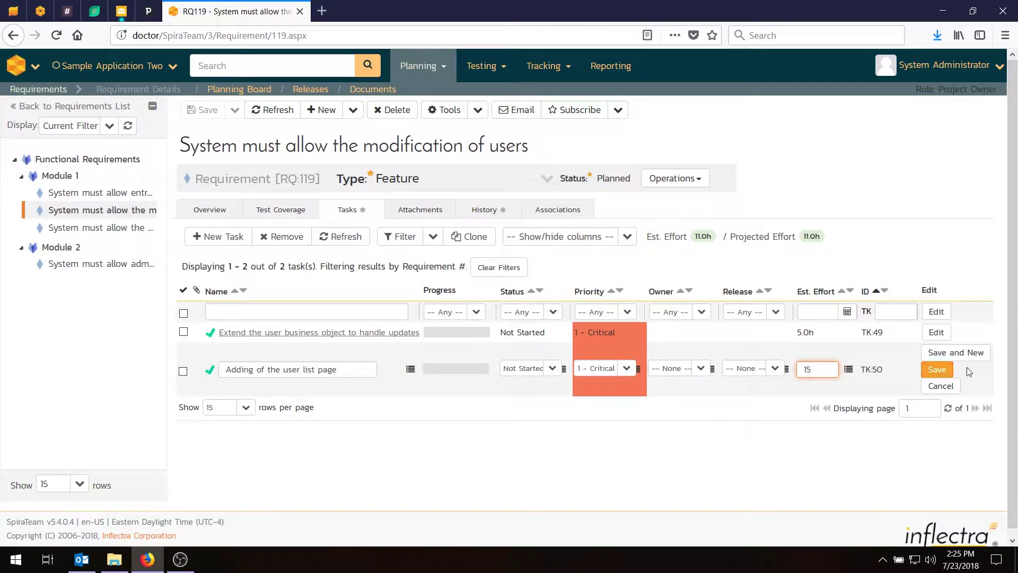
click(948, 356)
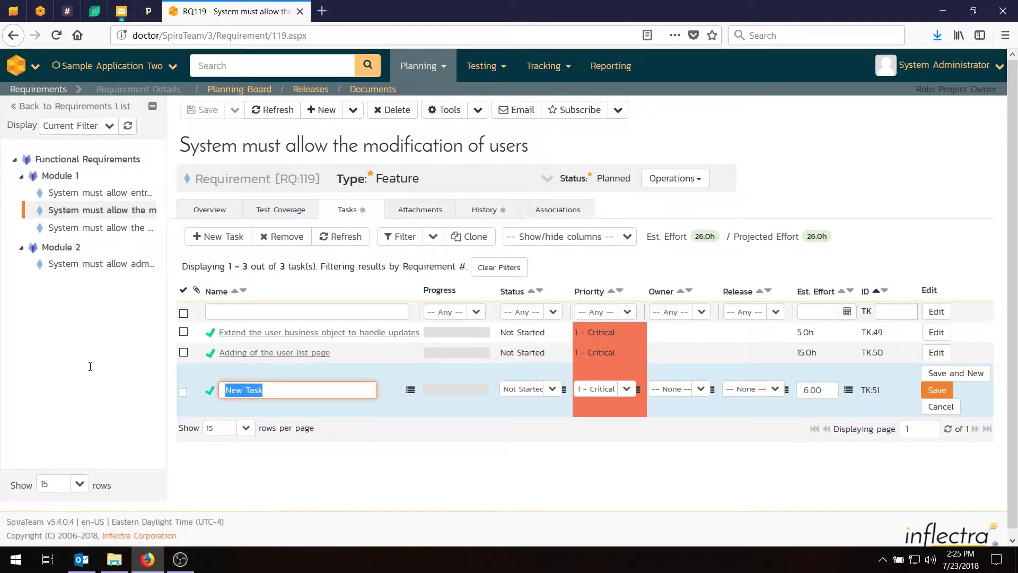
- Add task 'Add the user details page' with a 20-hour estimate and save it
text(Add the us)
text(er details)
key(BackSpace)
key(BackSpace)
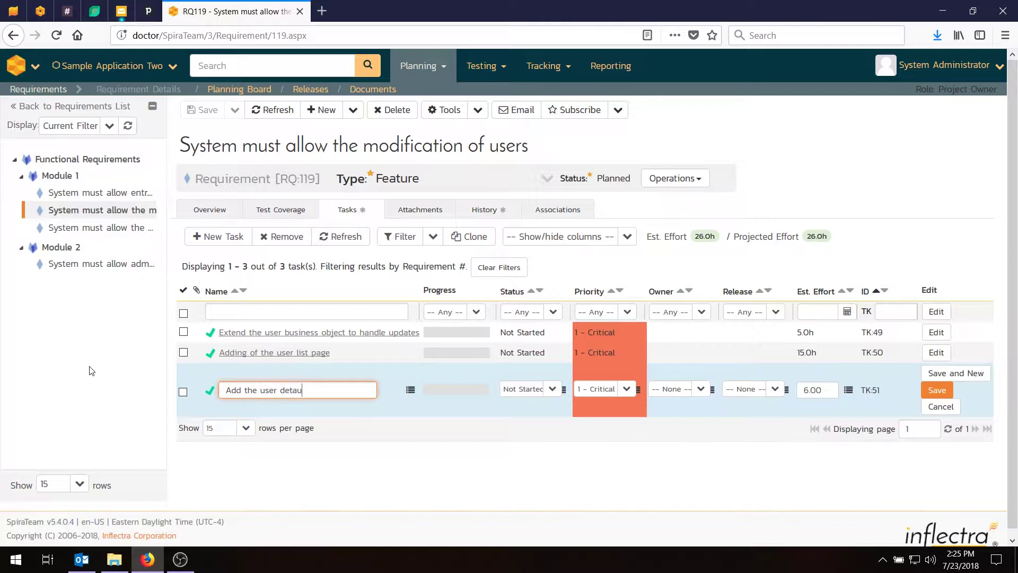
text(la)
key(BackSpace)
text(s page)
key(Tab)
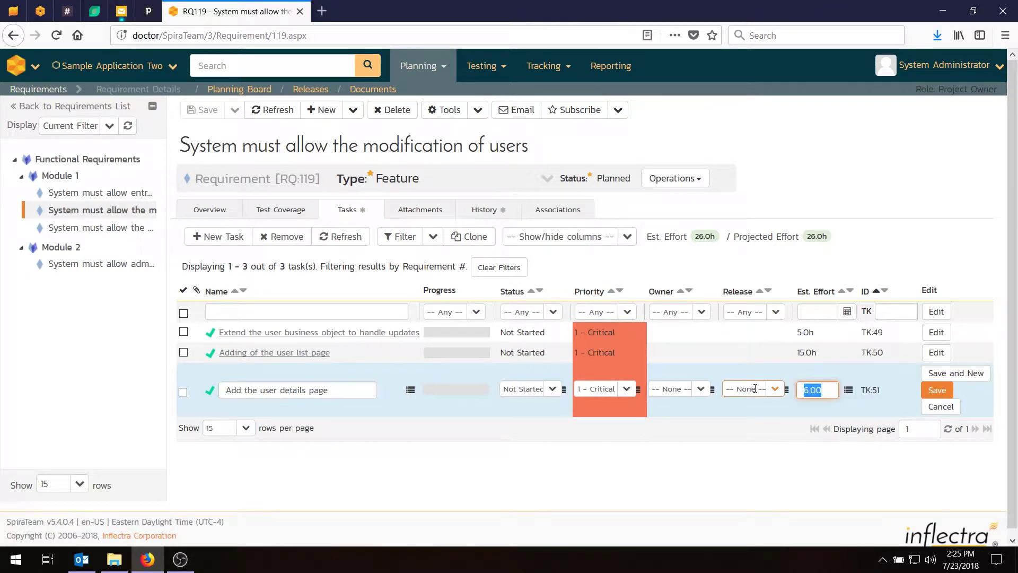
text(20)
click(937, 390)
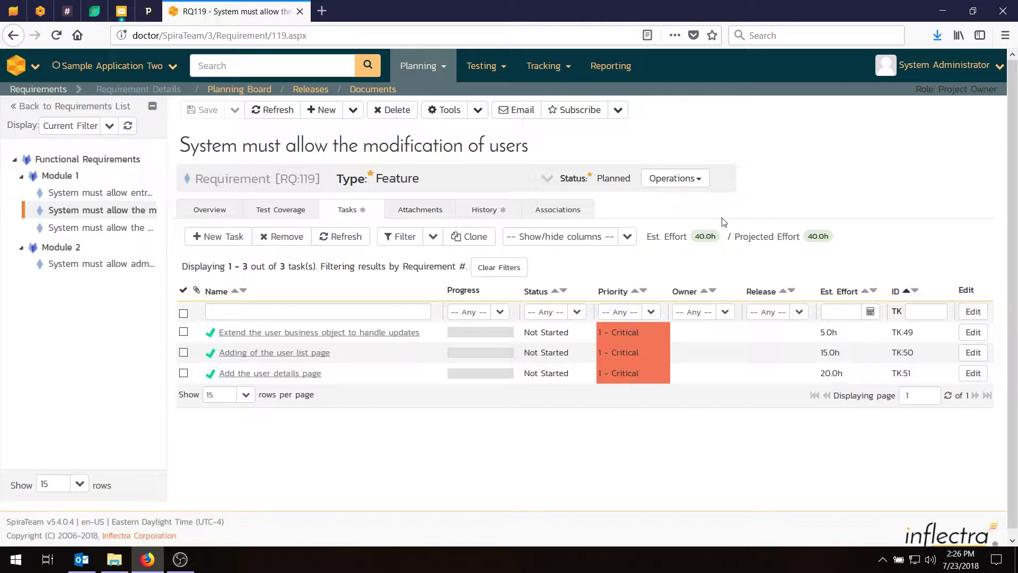
- In RQ:120, add task 'Extend the user business object to handle deletes' at 5 hours
click(125, 228)
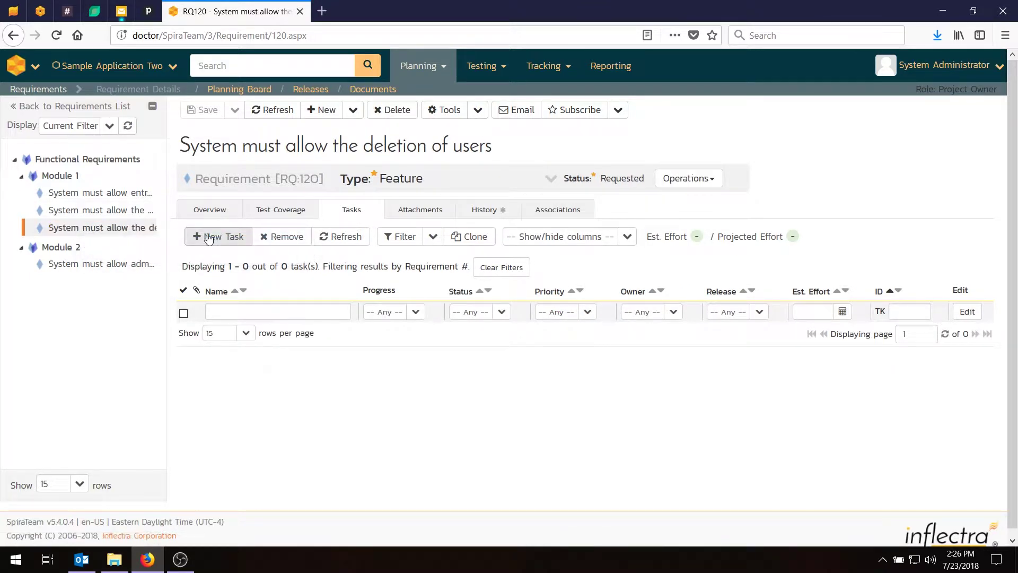
click(208, 238)
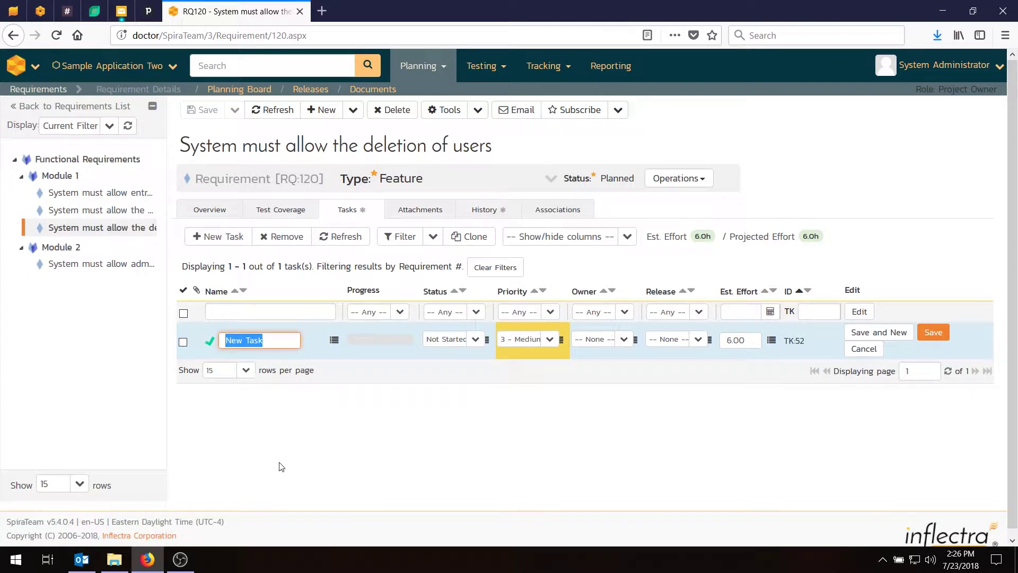
text(Extend the user b)
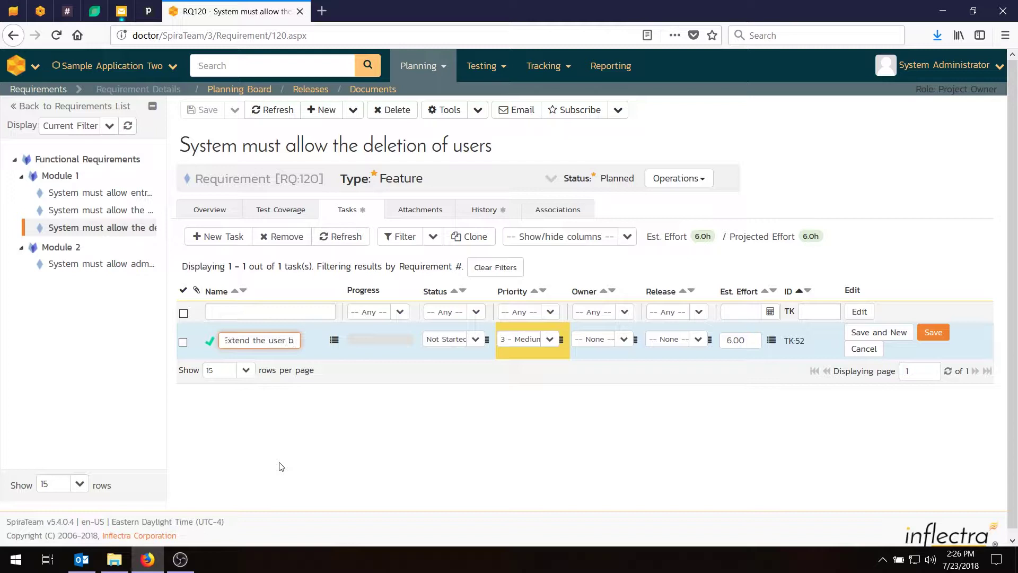
text(usiness object to )
text(handle deletes)
click(737, 340)
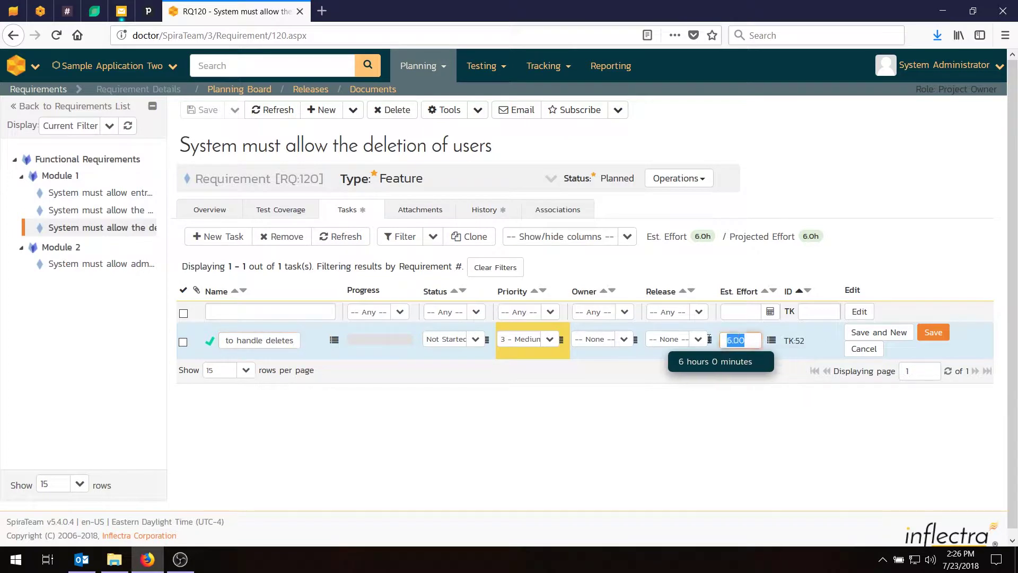
text(5)
click(879, 332)
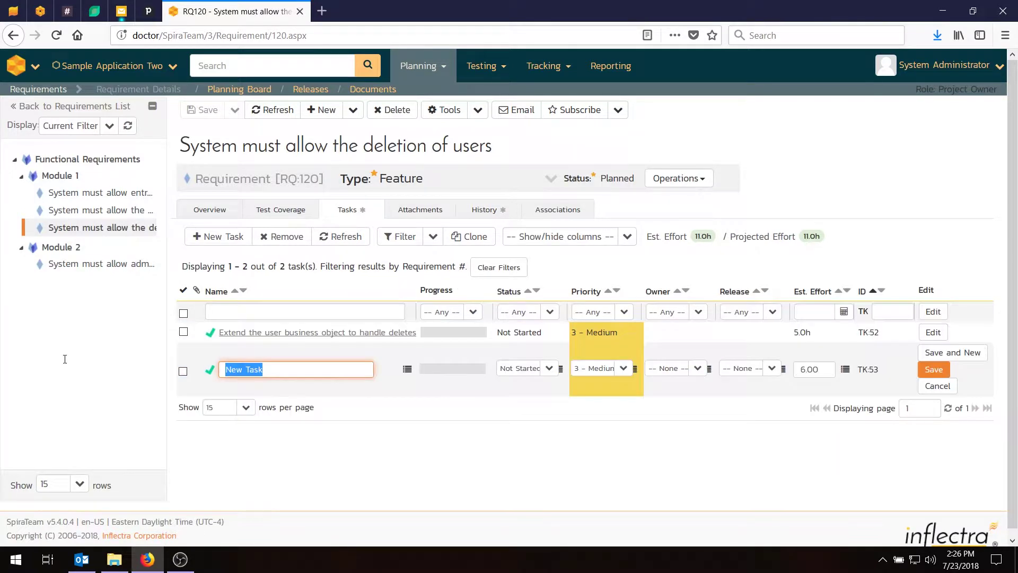
- Add task 'Update the user list page to add delete functionality' at 10 hours and save
text(Update the user list )
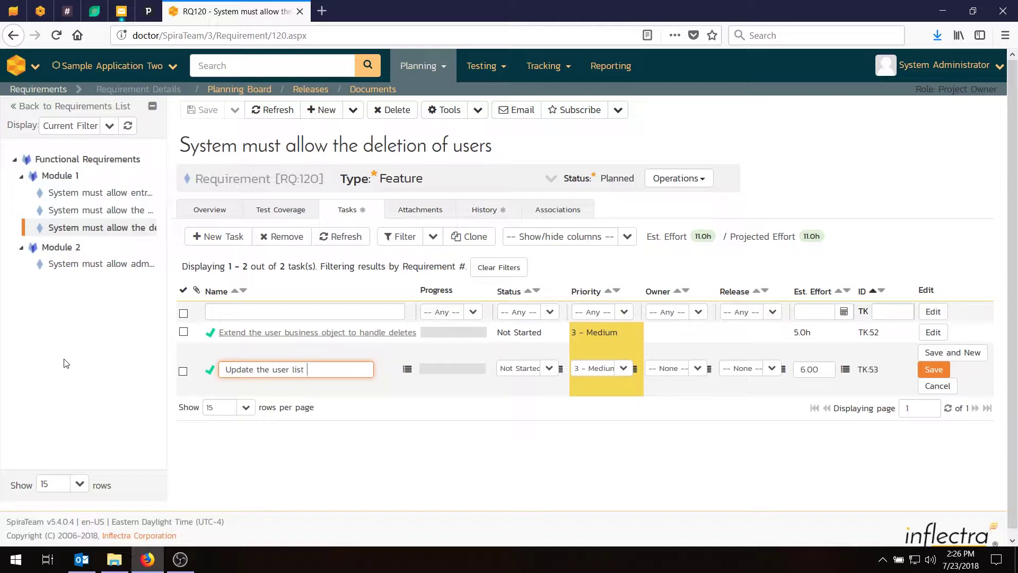
text(page to add delete)
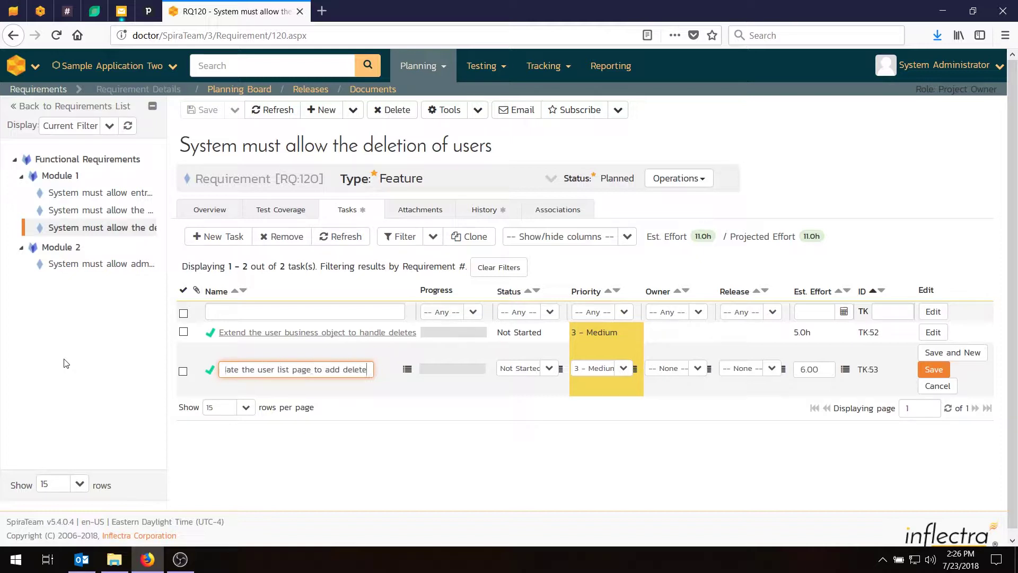
text( functionality)
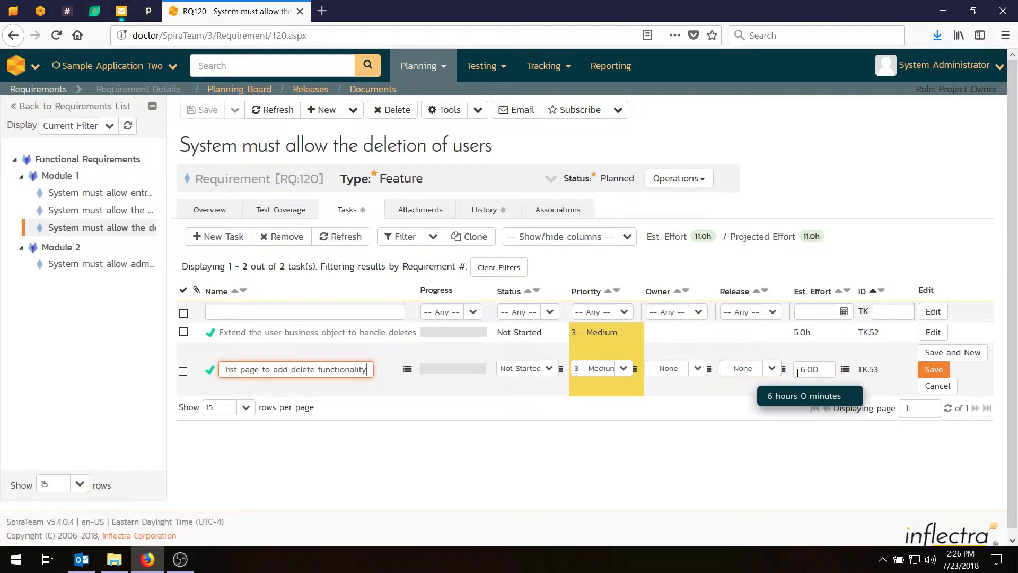
double_click(832, 369)
text(10)
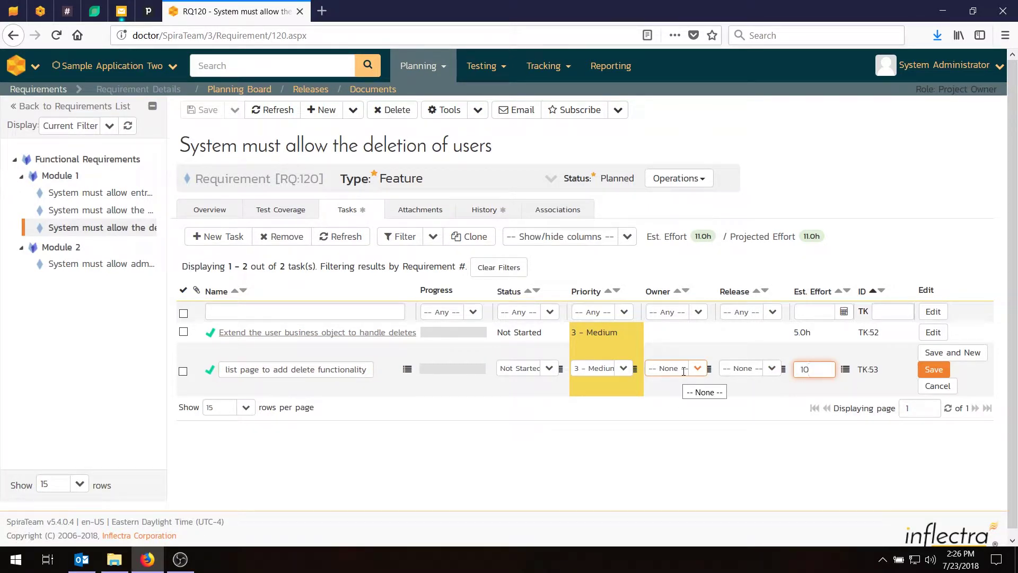
click(931, 369)
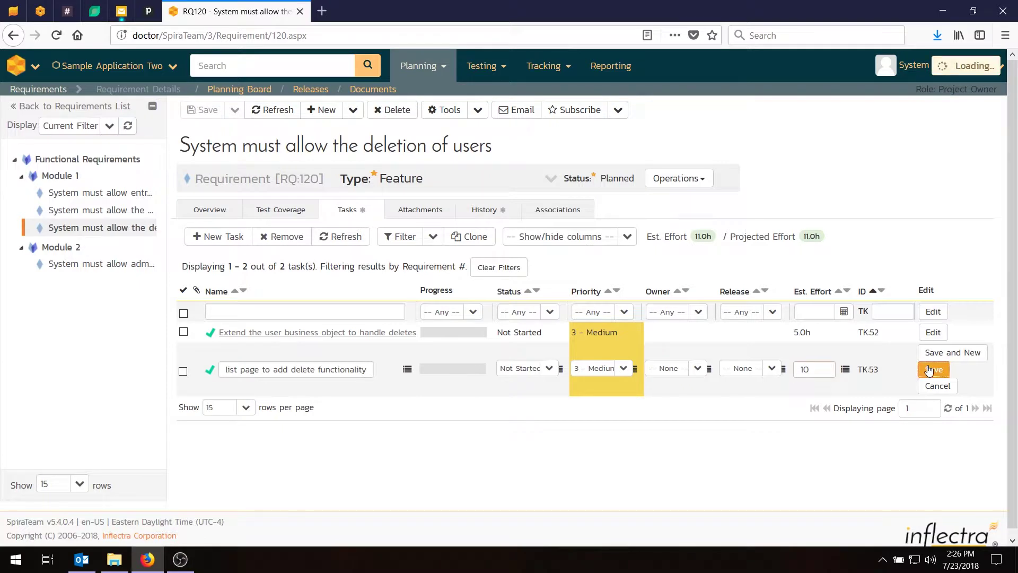
- In RQ:122, add task 'Create the user administration home page' with a 15-hour estimate
click(125, 265)
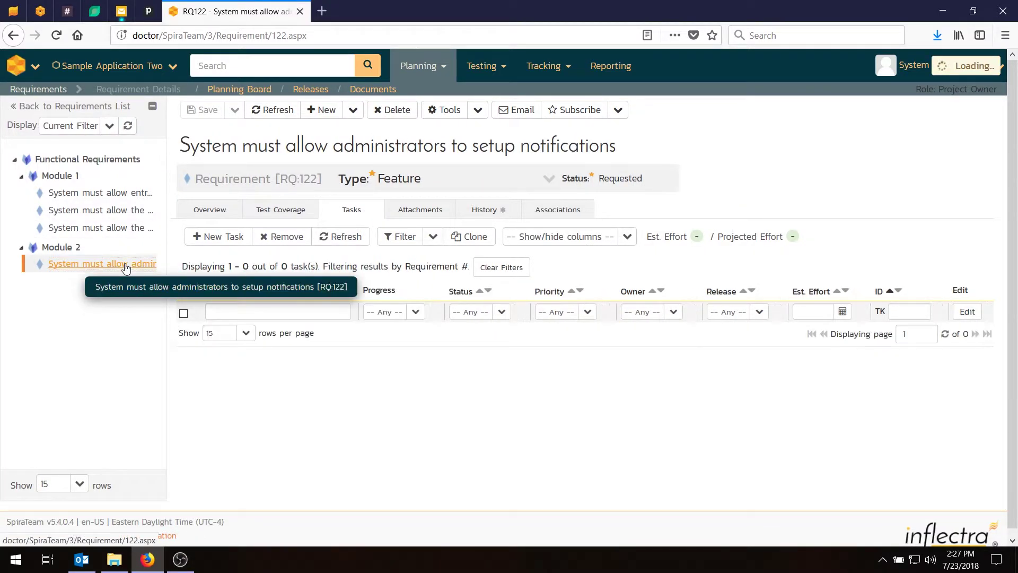
click(211, 238)
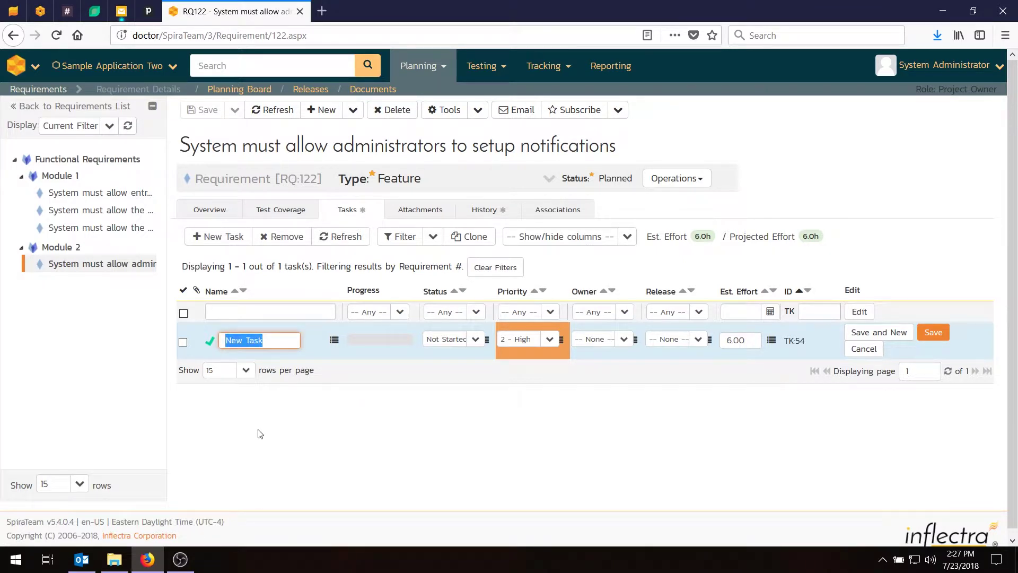
text(Create)
text( the user admini)
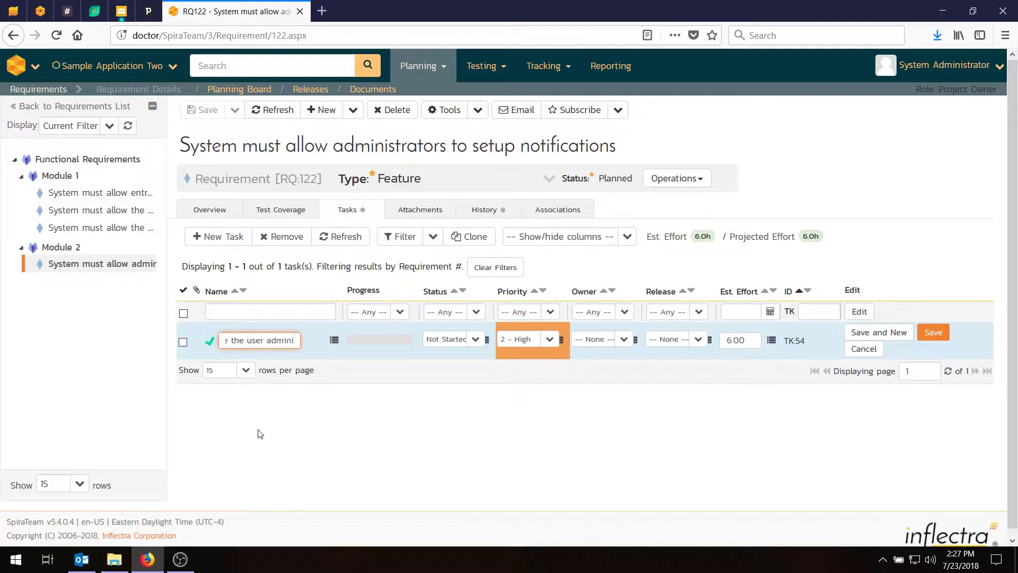
text(stration home)
text( page)
double_click(739, 339)
text(15)
click(895, 332)
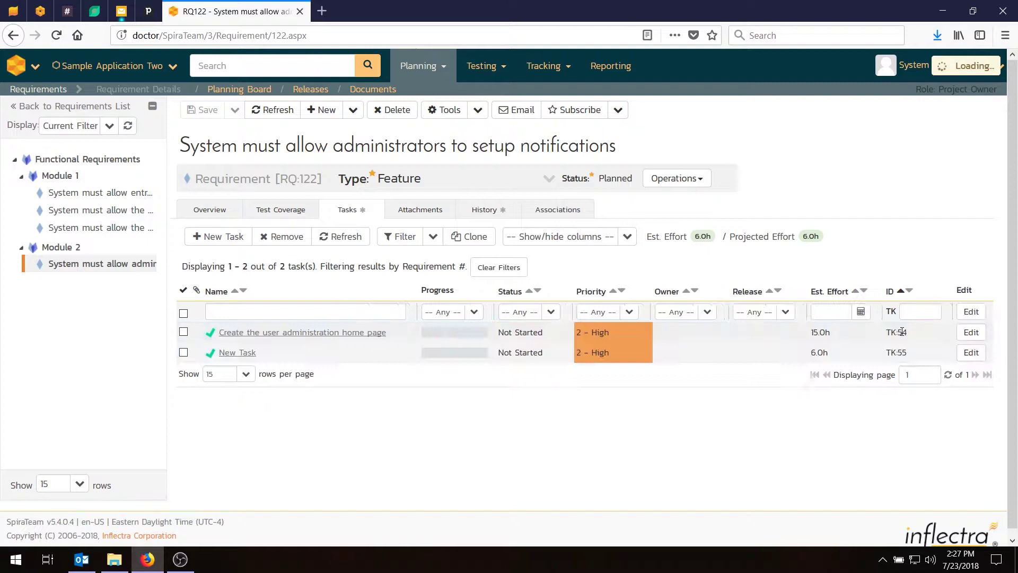
- Add the task 'Add user setttings for notifications to the DB' with 10 hours estimated effort
text(Add use)
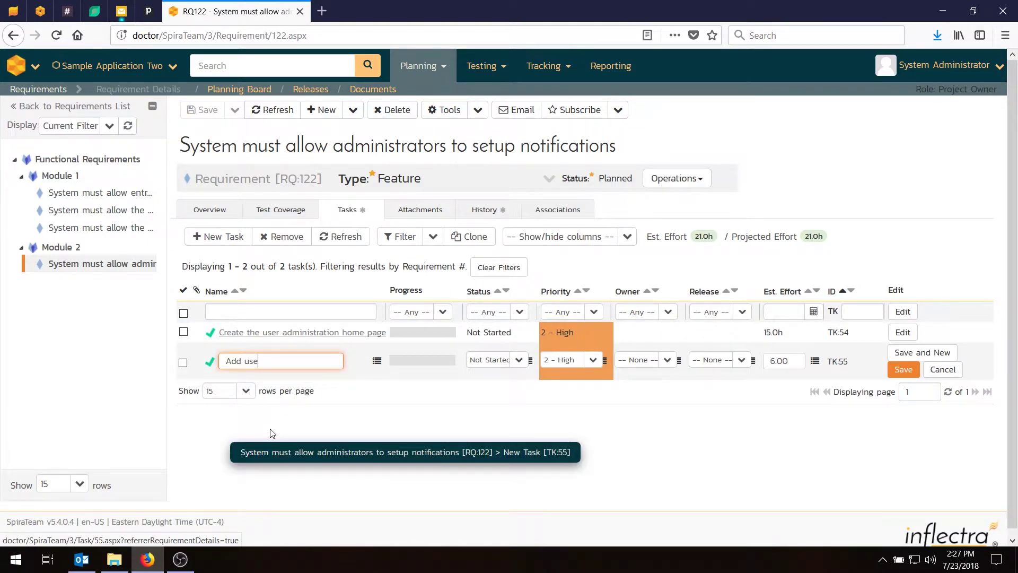
text(r setttings for notifications to the DB)
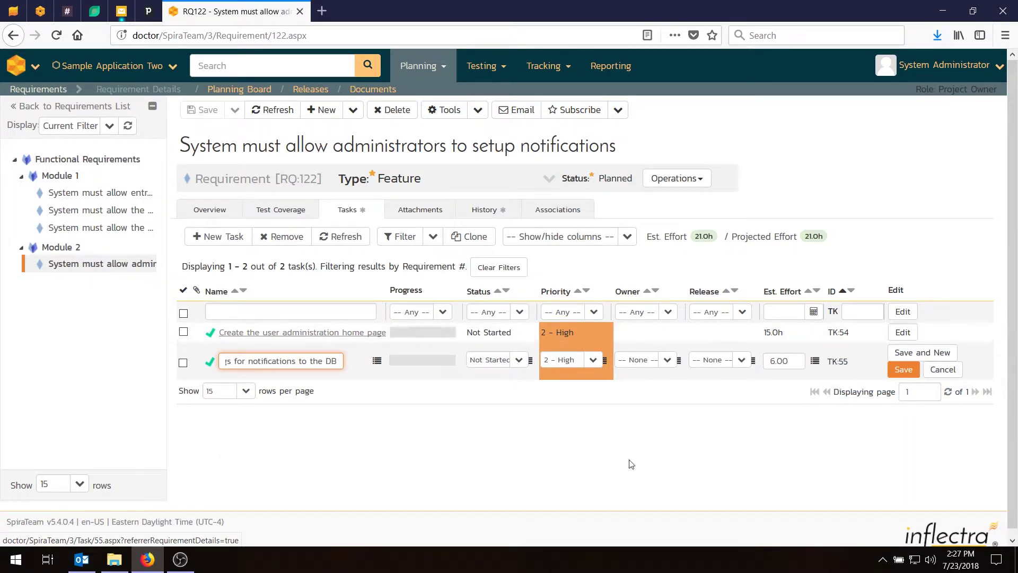
click(781, 361)
text(19)
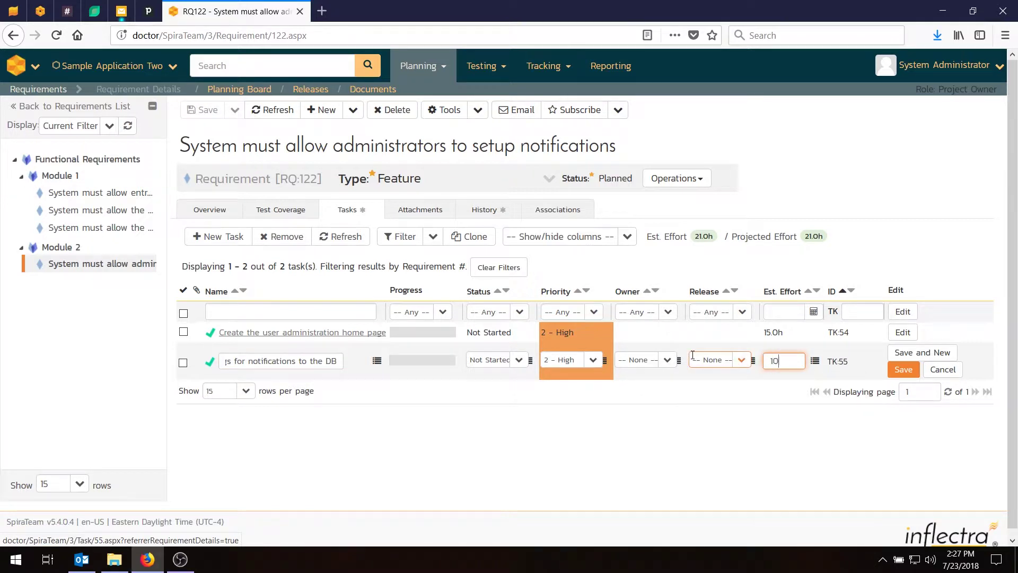
click(921, 353)
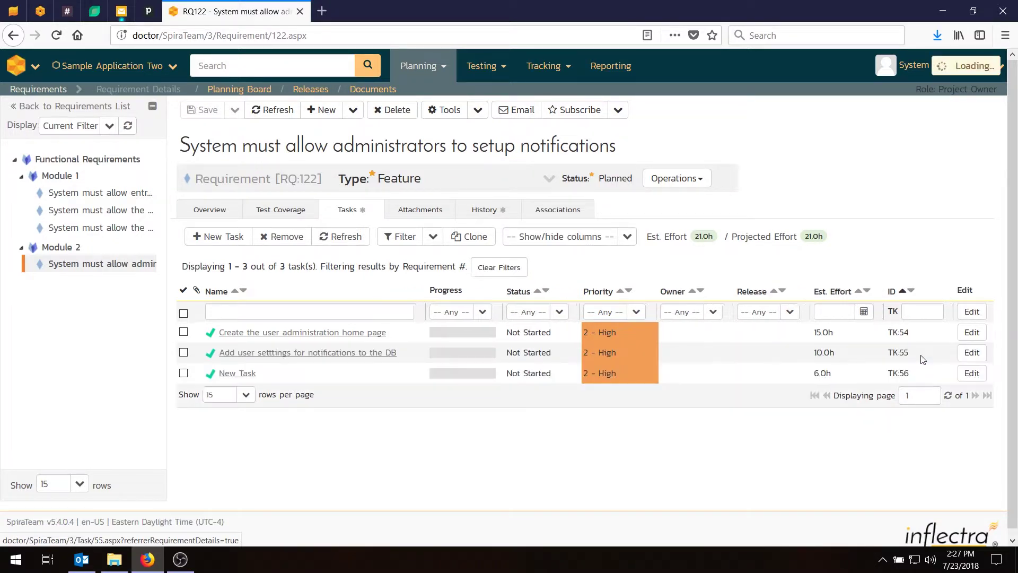
- Add task 'Create the user notifications admin page' at 20 hours and save it
text(Create)
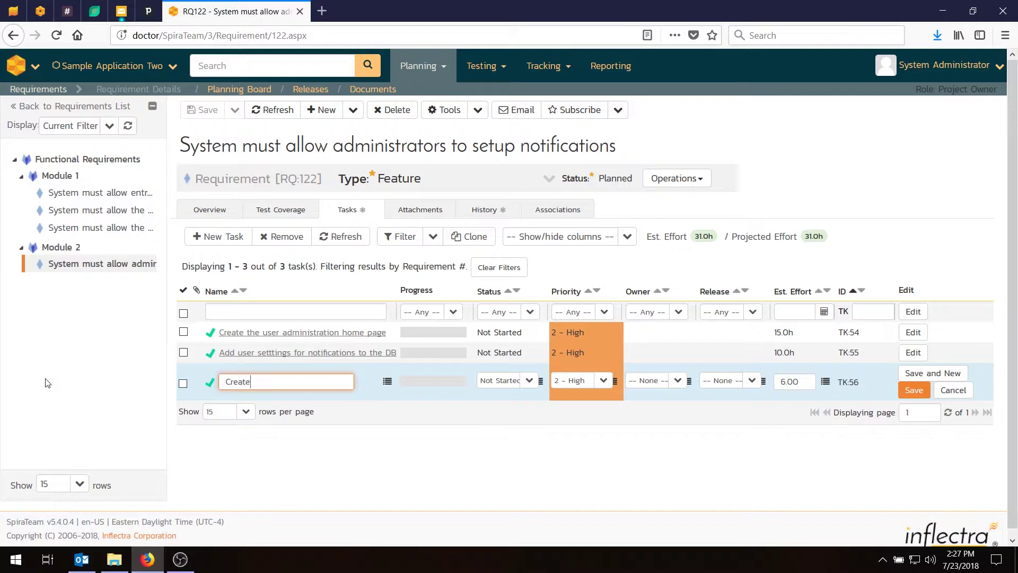
text( the act)
key(BackSpace)
key(BackSpace)
text(user notifications admin page)
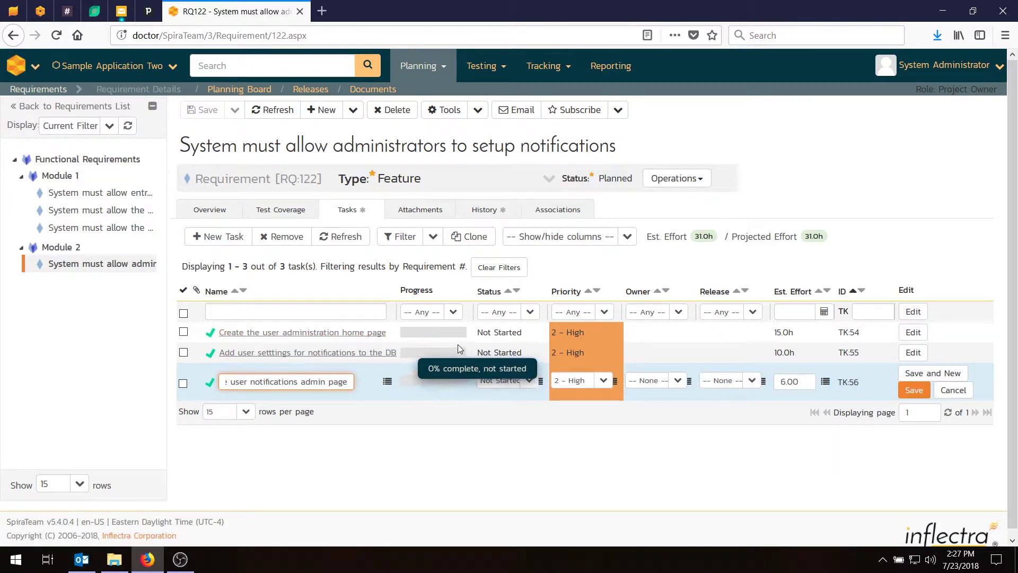
click(793, 381)
text(2-0)
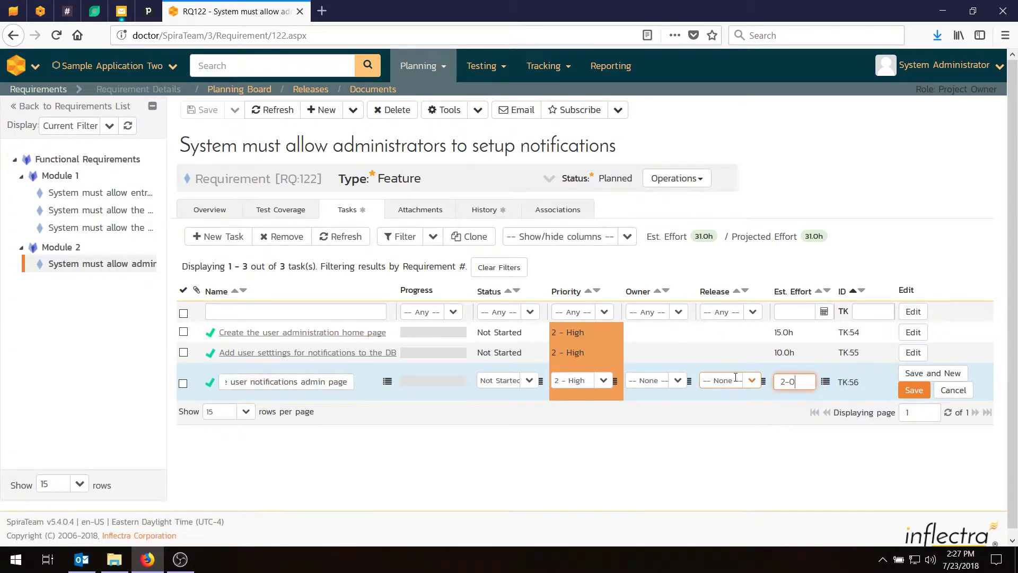
click(913, 390)
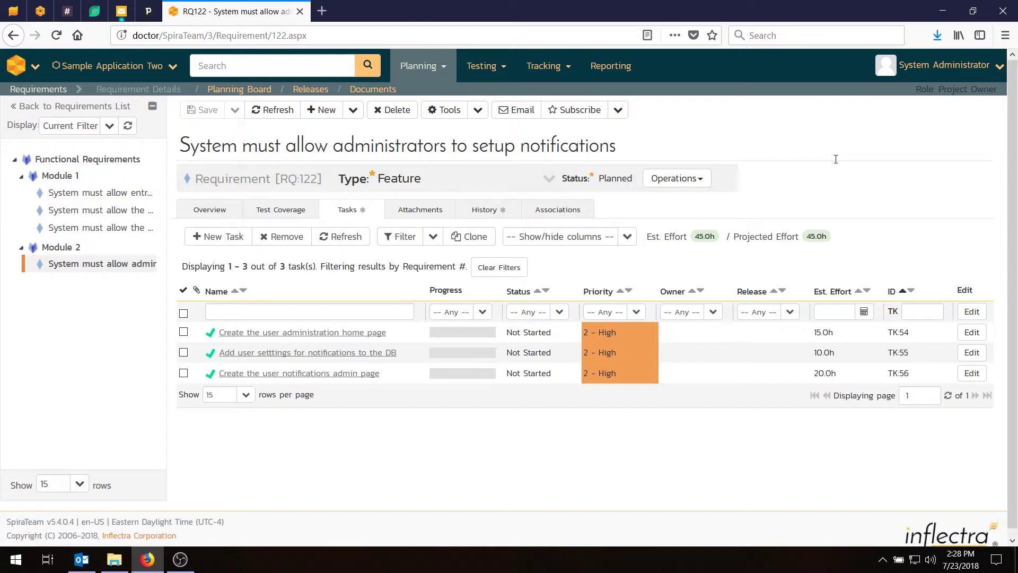
- In Administration's Planning Options, apply the suggested 21.5-hour Point Effort and save
click(36, 72)
click(53, 125)
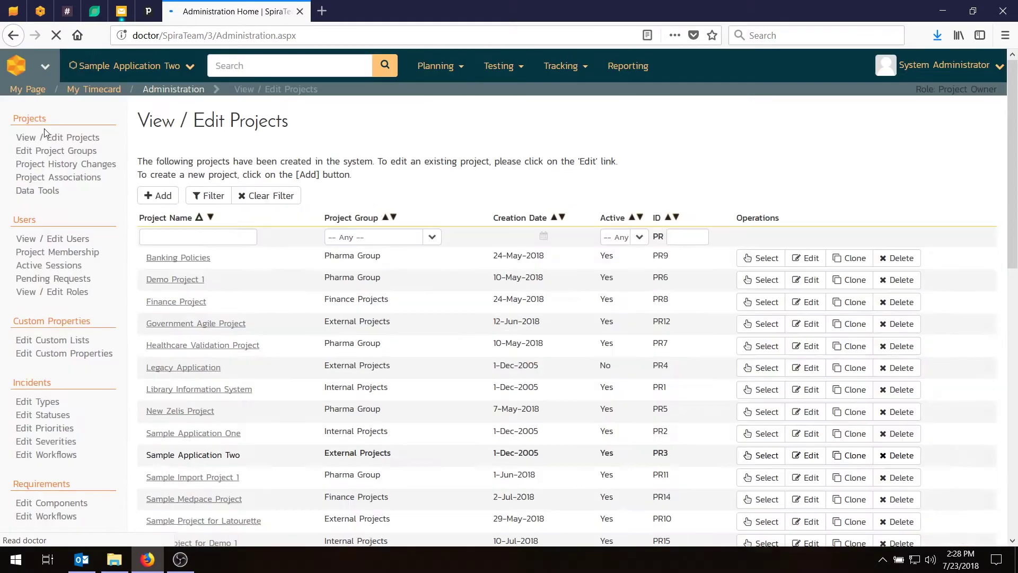
scroll(45, 175, down, 5)
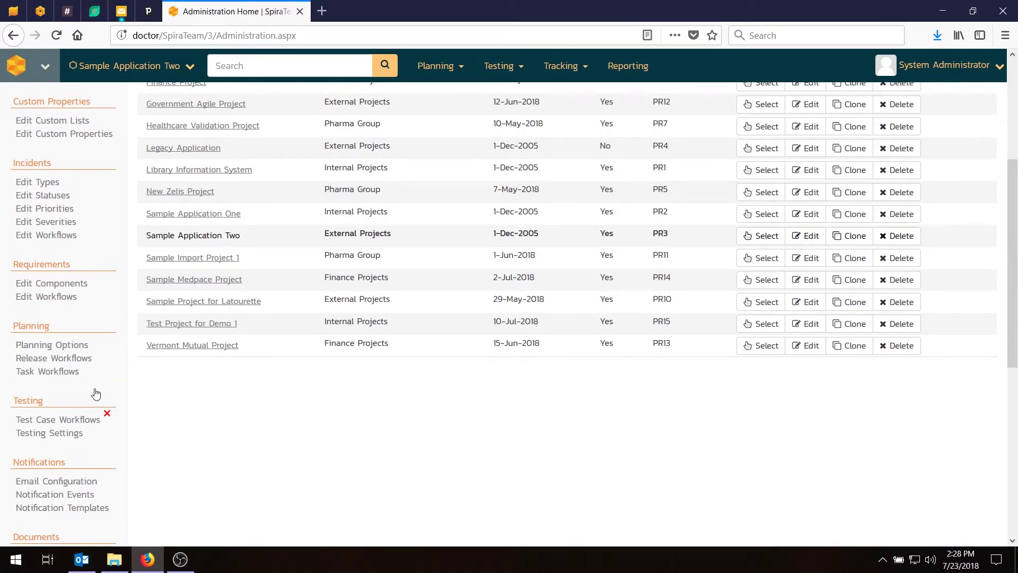
scroll(97, 393, down, 4)
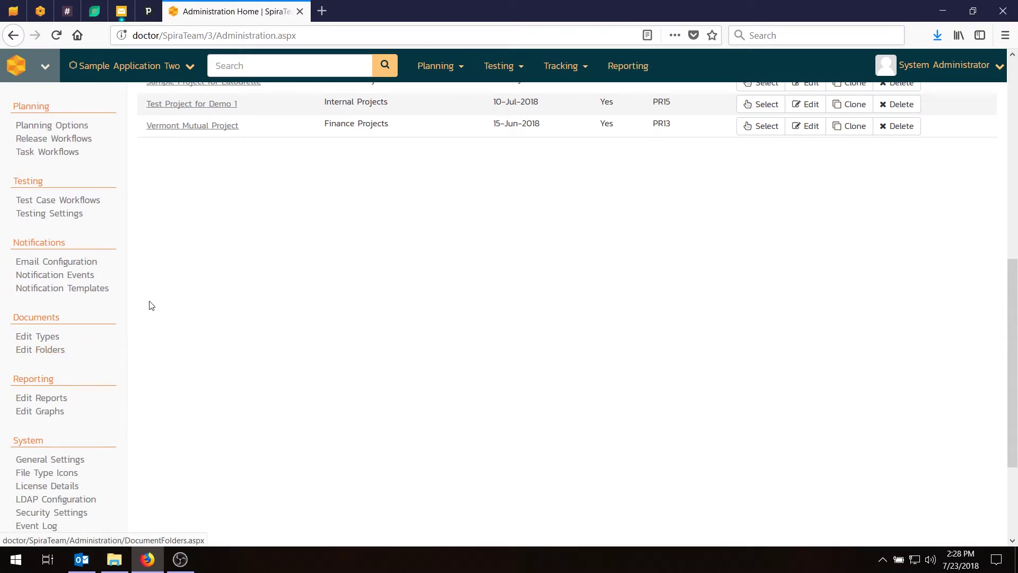
scroll(35, 194, up, 3)
click(55, 272)
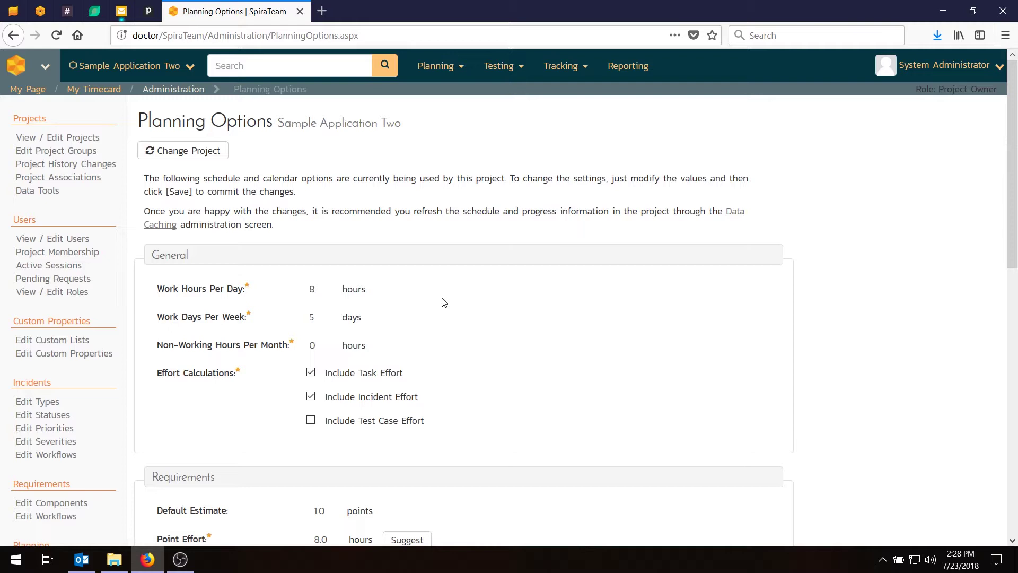
scroll(444, 302, down, 5)
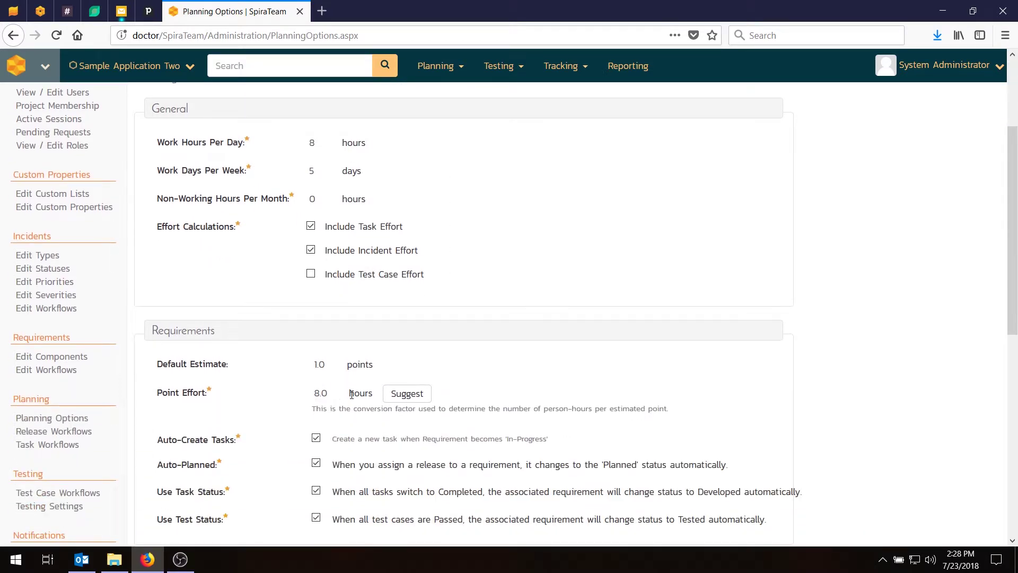
click(413, 395)
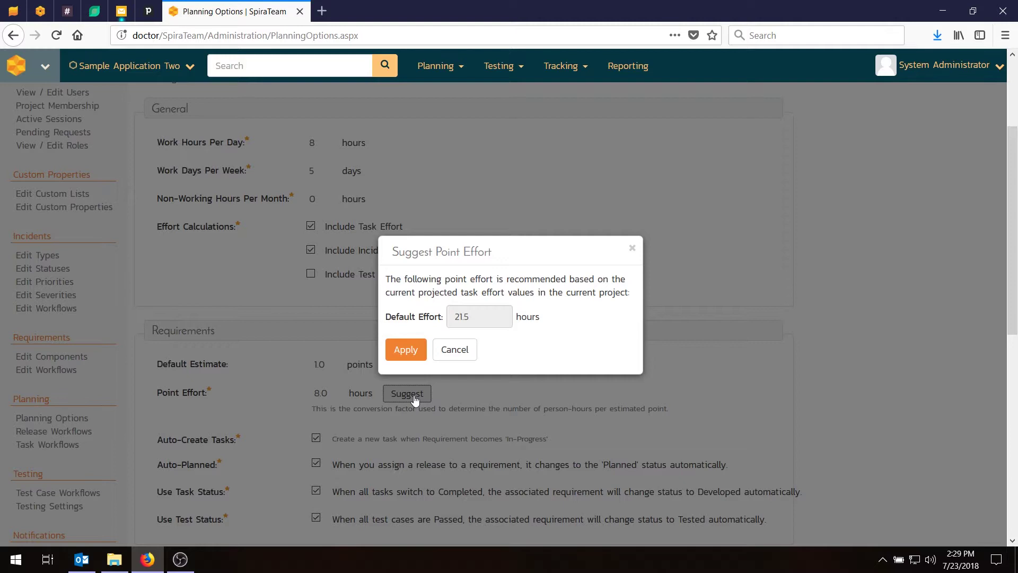
click(408, 353)
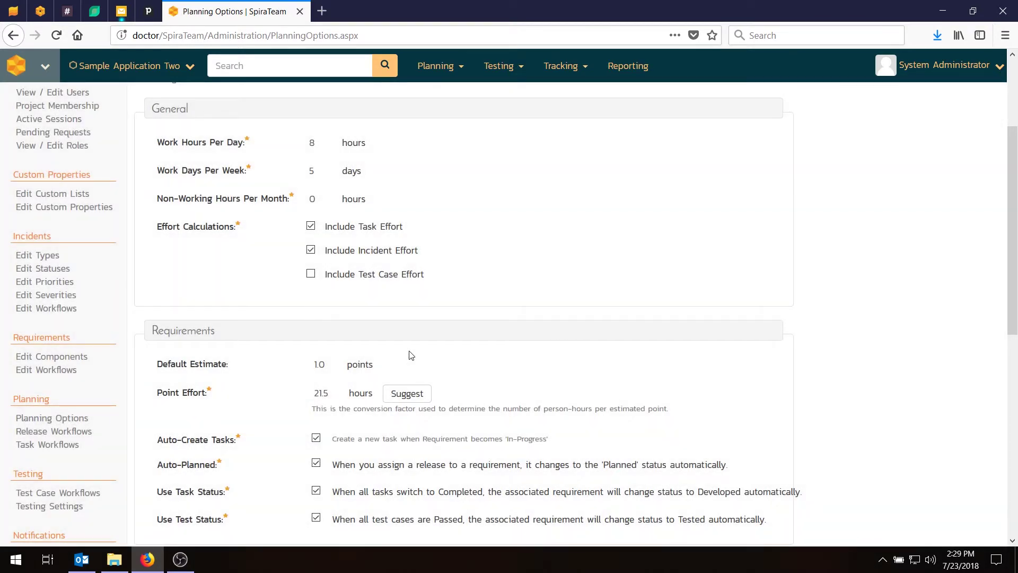
scroll(411, 355, down, 4)
click(165, 512)
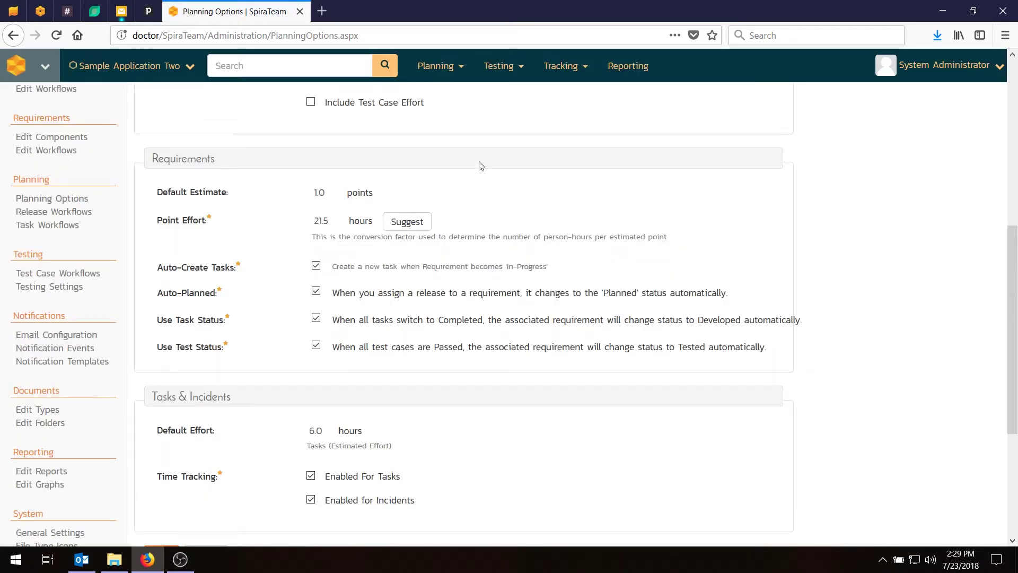
- Go to Planning > Requirements and check each requirement's task progress, e.g. RQ:122 with 3 tasks
mouse_move(456, 72)
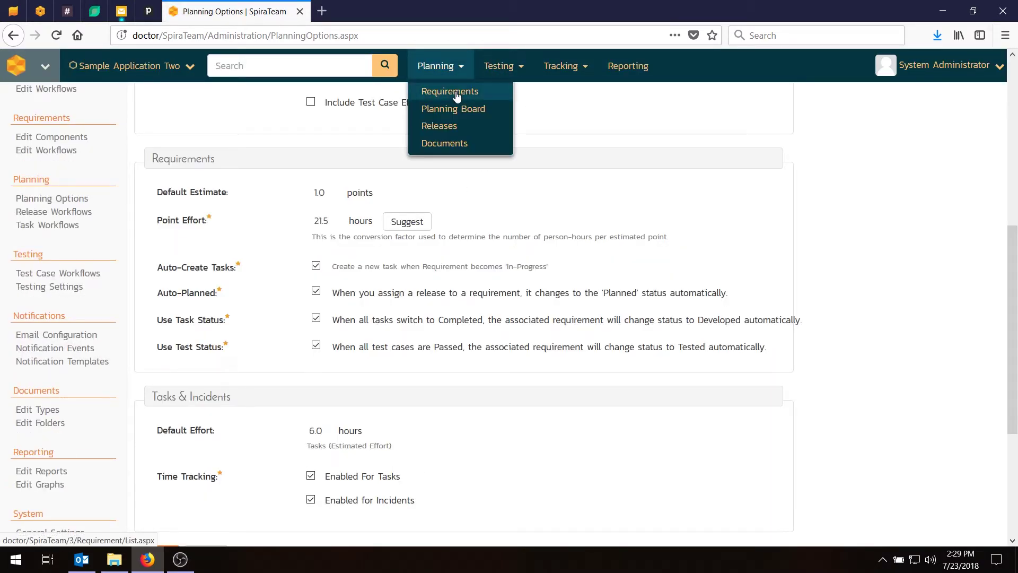
click(456, 92)
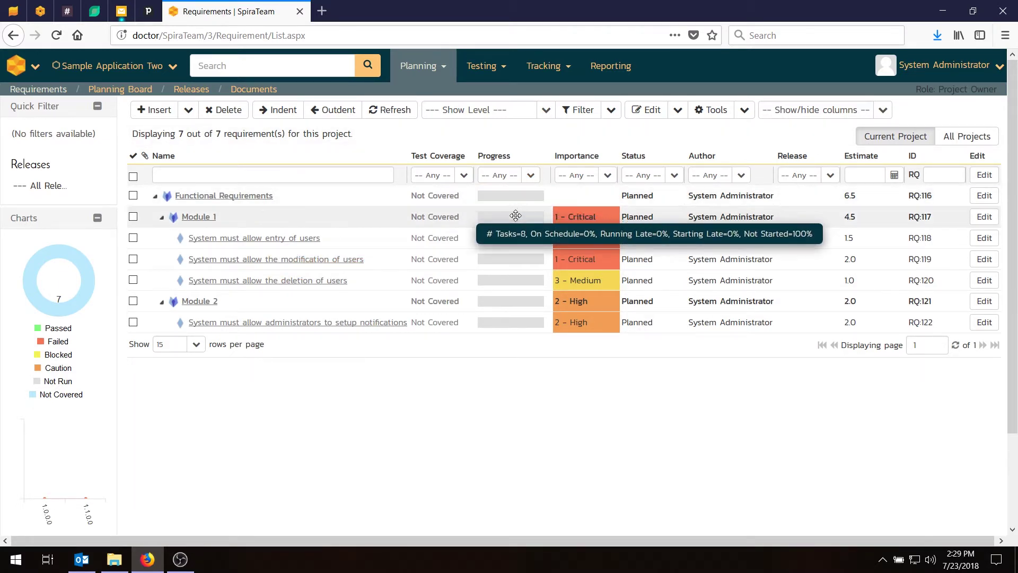
mouse_move(505, 331)
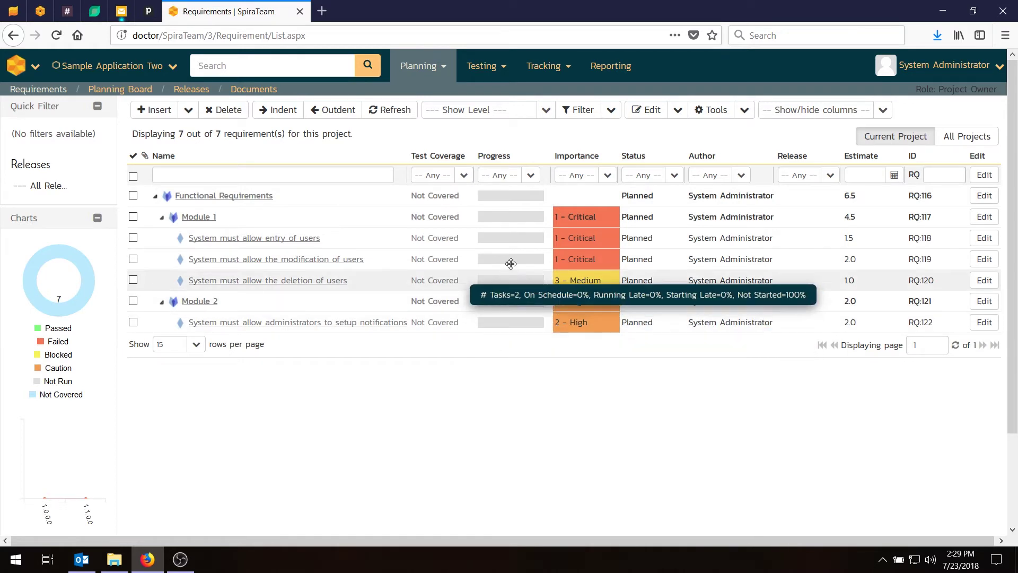
mouse_move(511, 236)
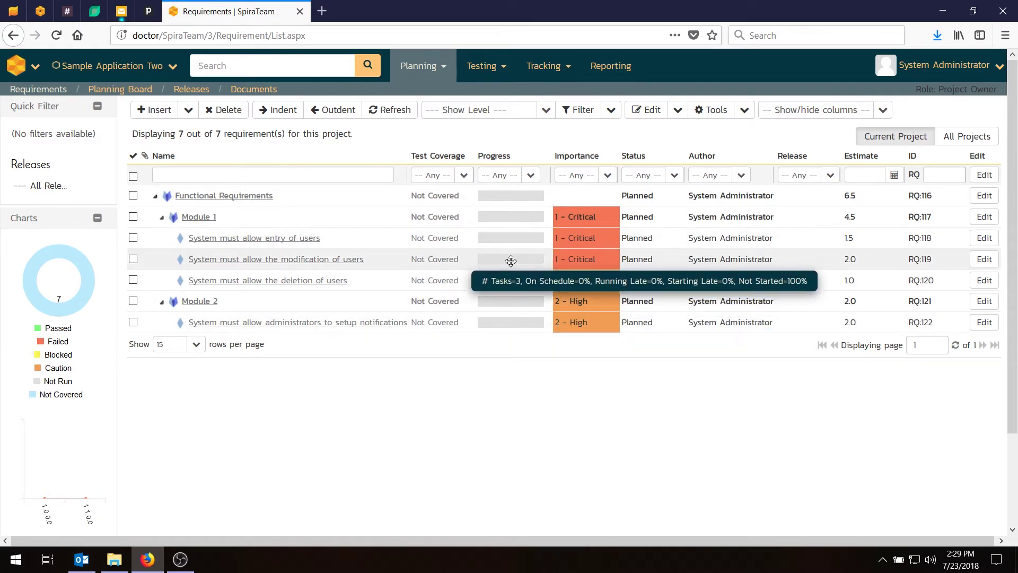
mouse_move(510, 262)
mouse_move(513, 284)
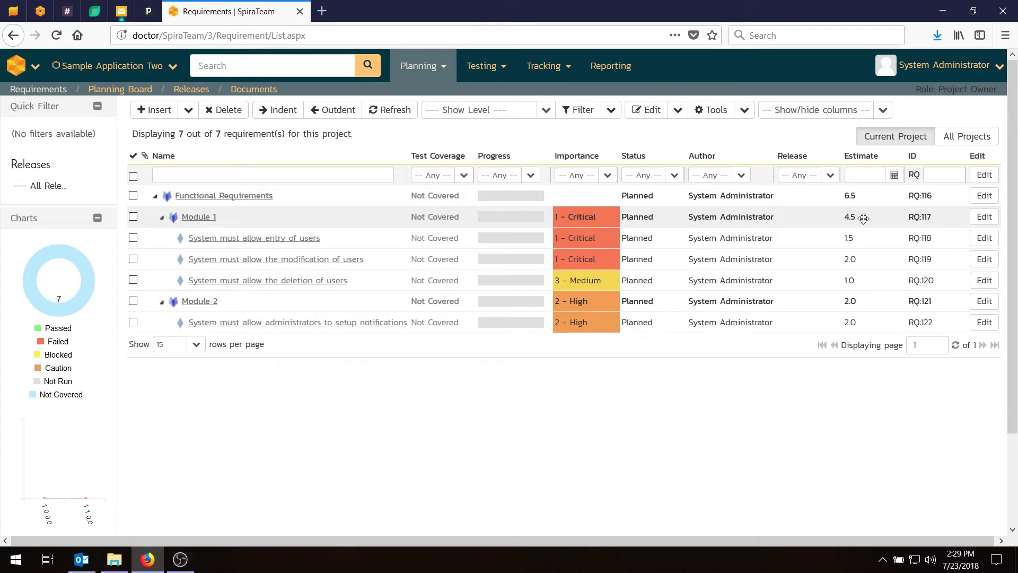
- Show the Task Effort column in the requirements list, e.g. 45.0h for RQ:122
click(883, 110)
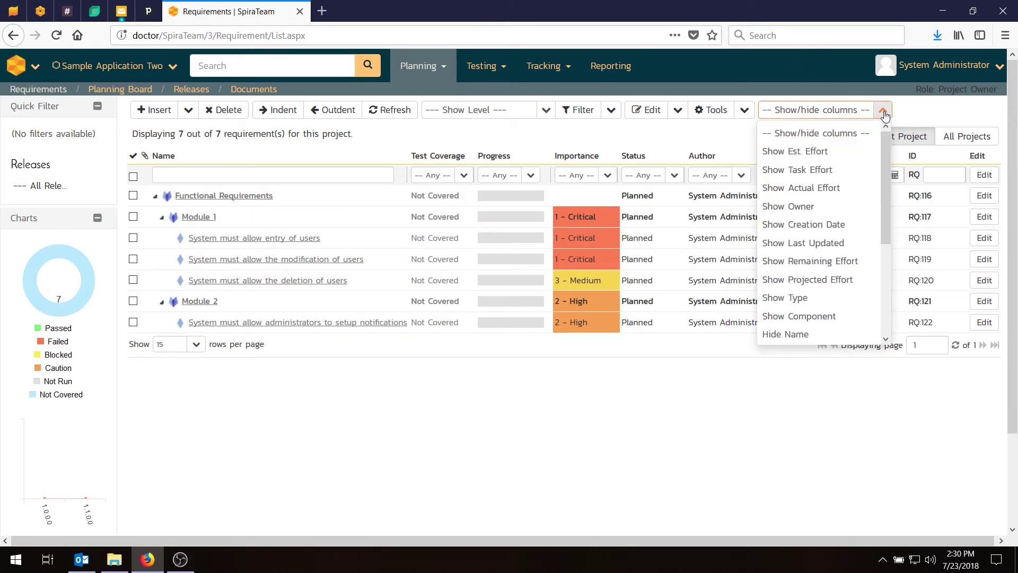
click(803, 171)
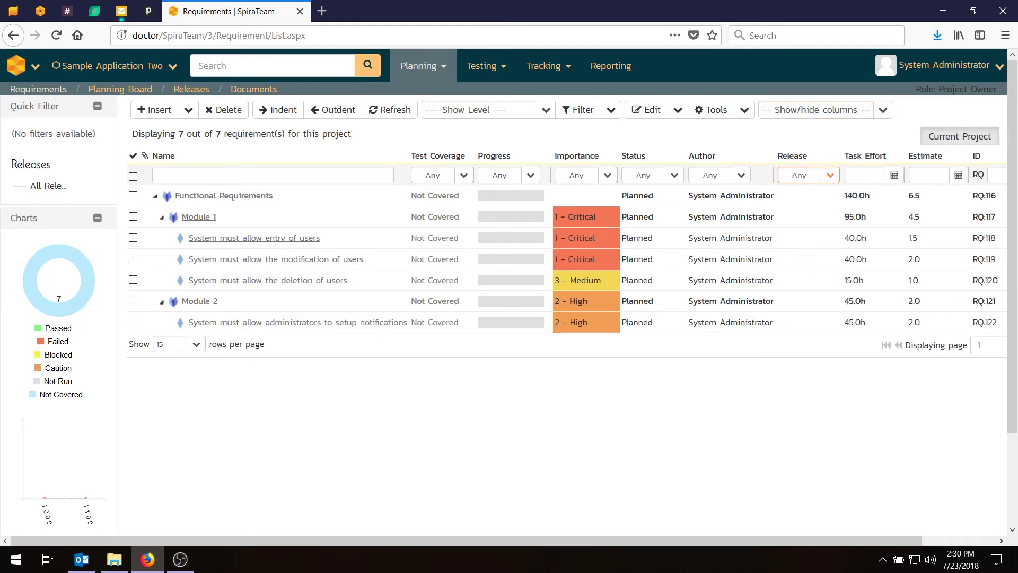